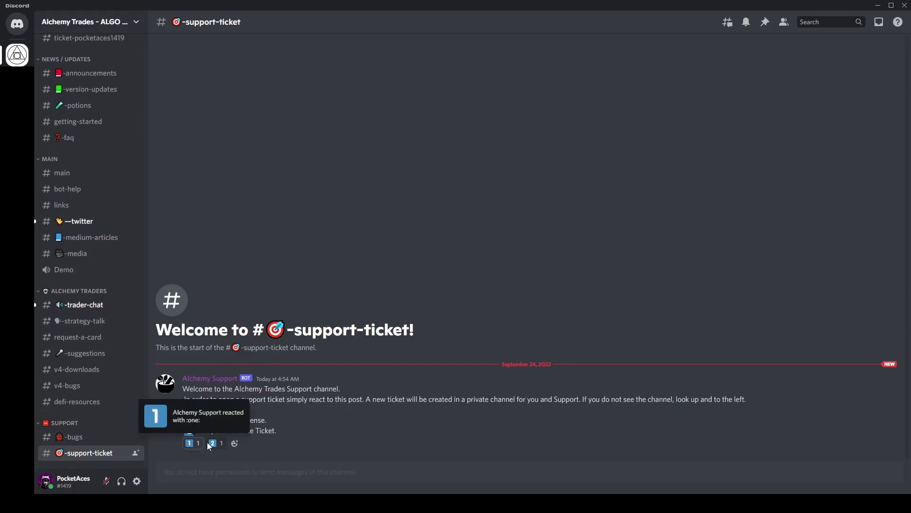
Highlight the 'To Purchase a License.' line in the Discord support message
left_click_drag(270, 420, 207, 420)
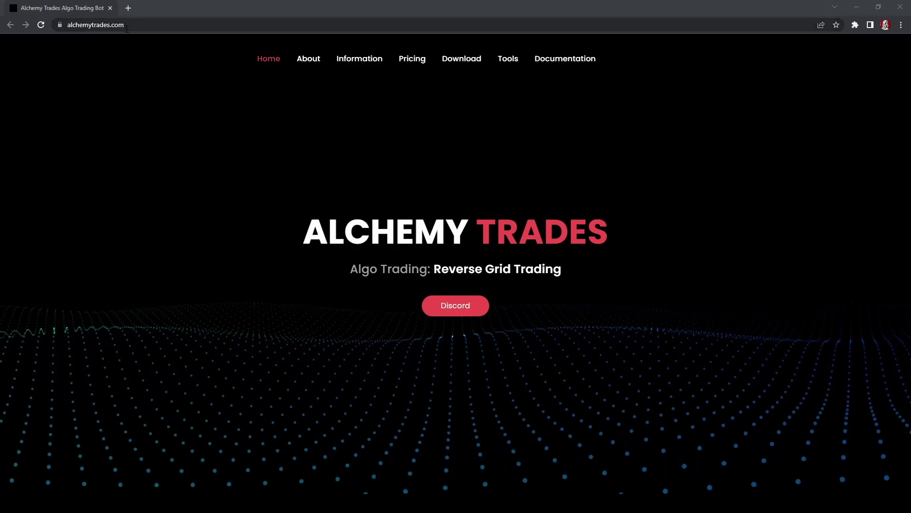
Download Alchemy-Trades-Windows-main.zip from the site's Download page and show it in its folder
left_click(112, 25)
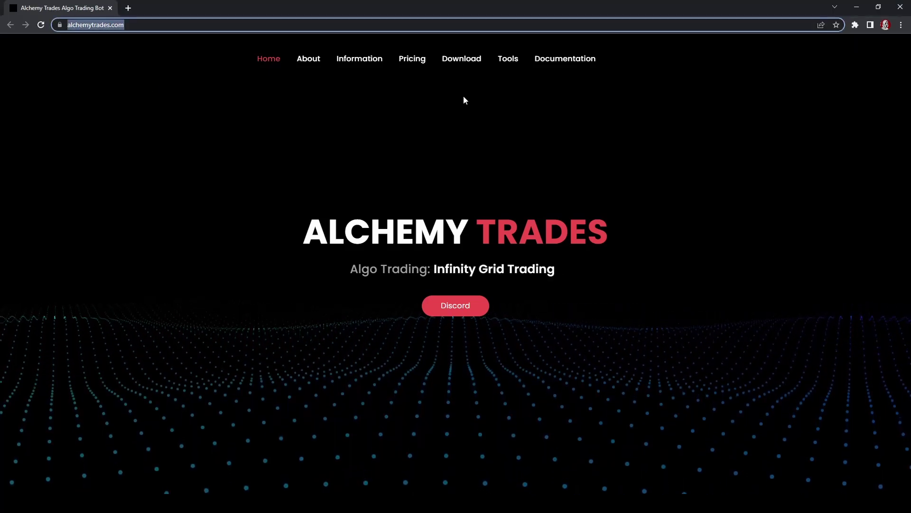
left_click(462, 64)
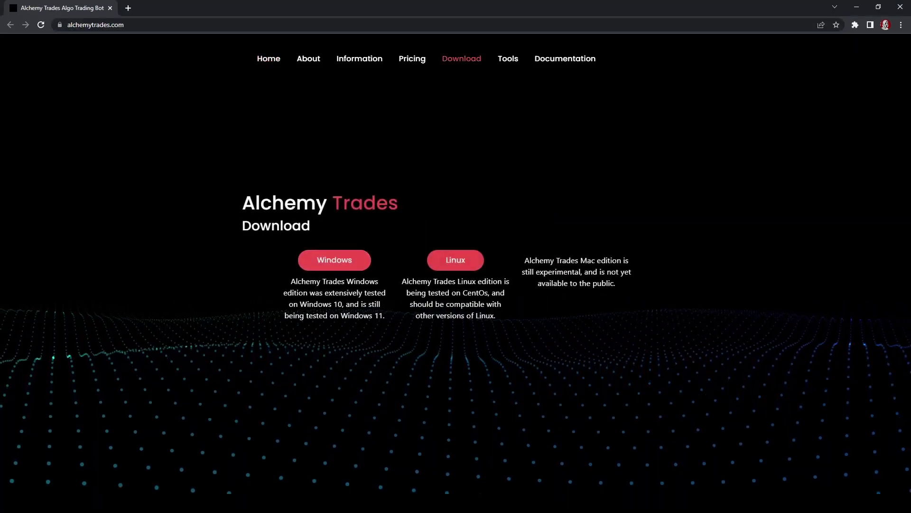
left_click(337, 261)
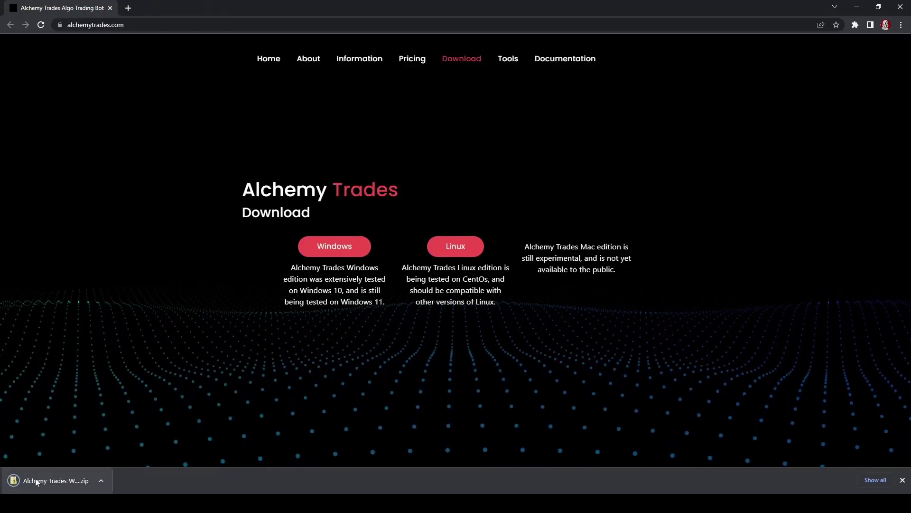
left_click(99, 482)
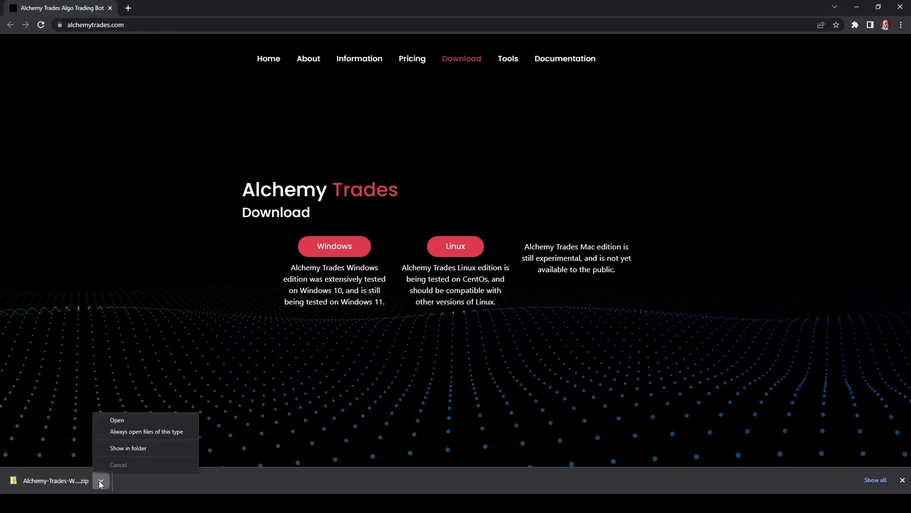
left_click(129, 448)
Open the zip and copy the Alchemy-Trades-Windows-main folder out of it
double_click(121, 208)
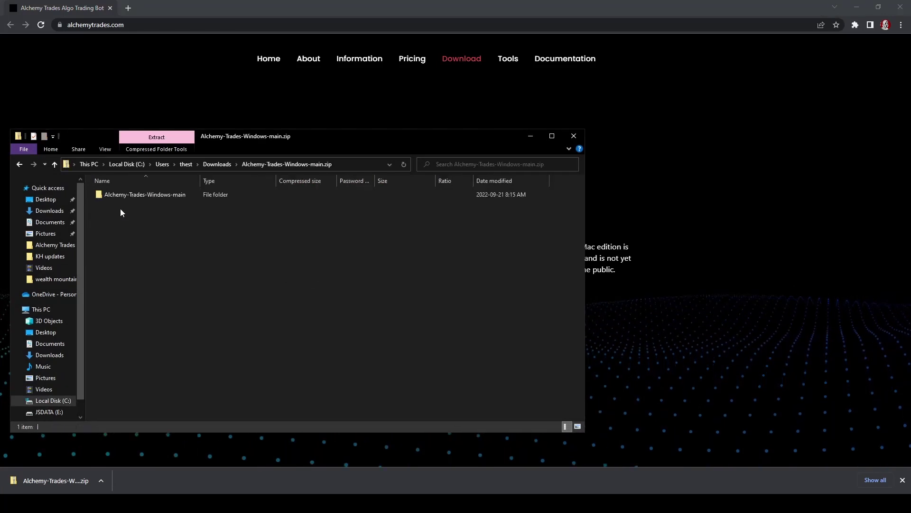
left_click(127, 195)
right_click(126, 196)
left_click(150, 238)
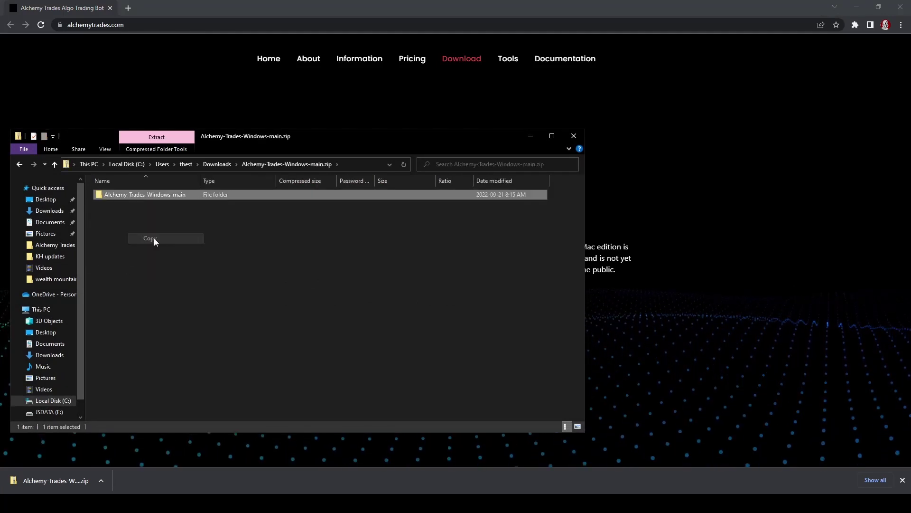
Launch bot.exe from the Alchemy Trades V3.9.2 folder and close File Explorer
left_click(47, 400)
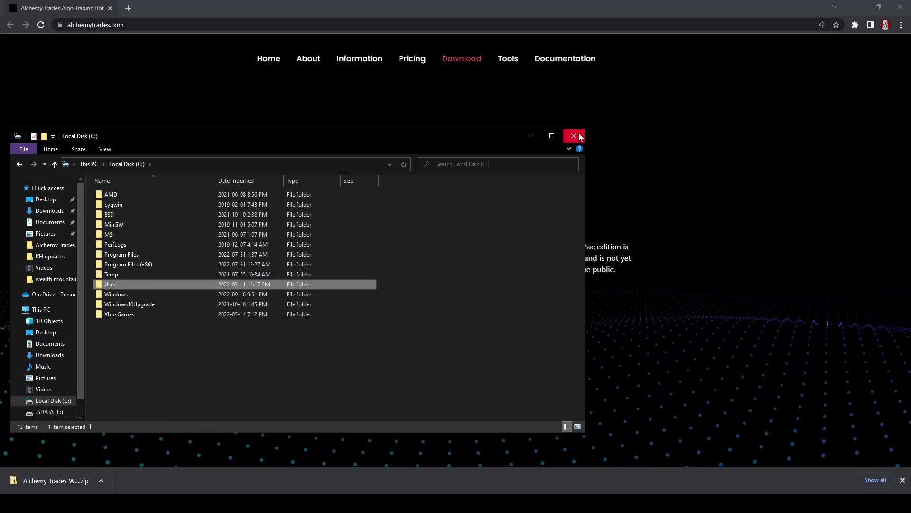
key("alt+Left")
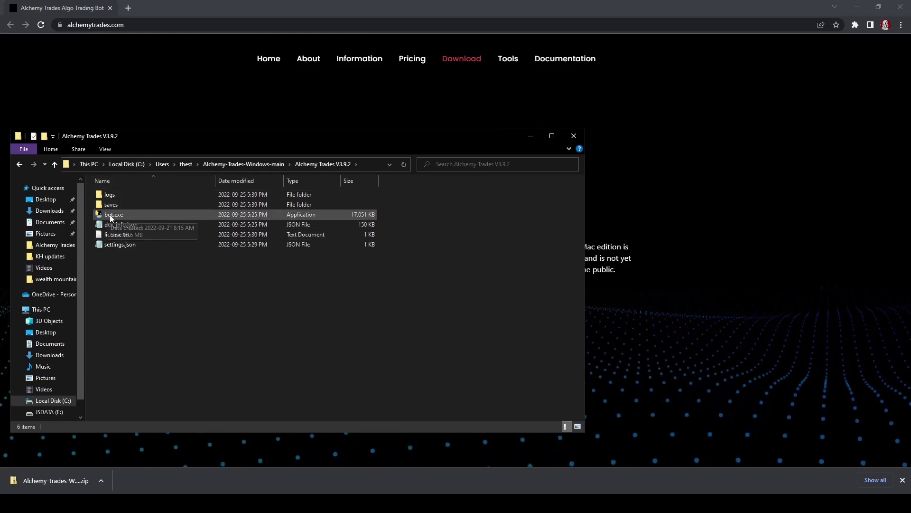
mouse_move(116, 220)
left_mouse_down()
mouse_move(463, 420)
mouse_move(615, 494)
mouse_move(105, 243)
mouse_move(109, 235)
left_mouse_up()
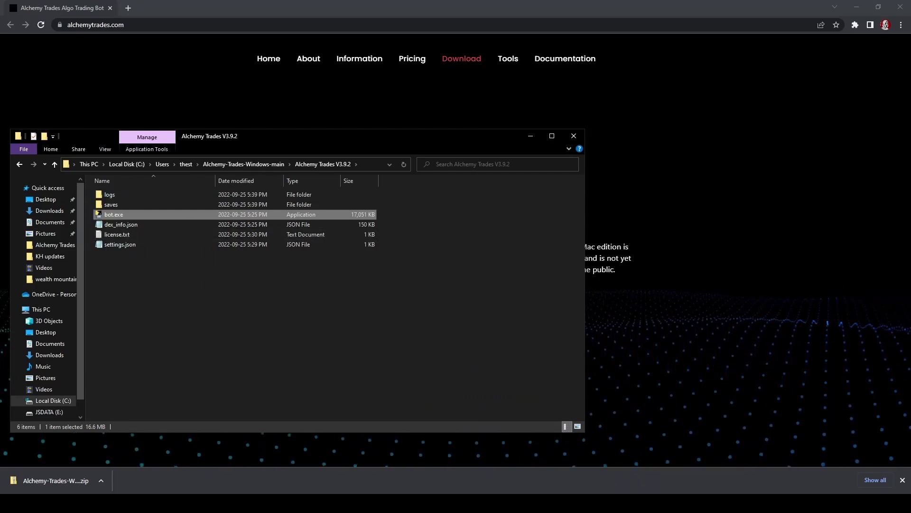
mouse_move(523, 503)
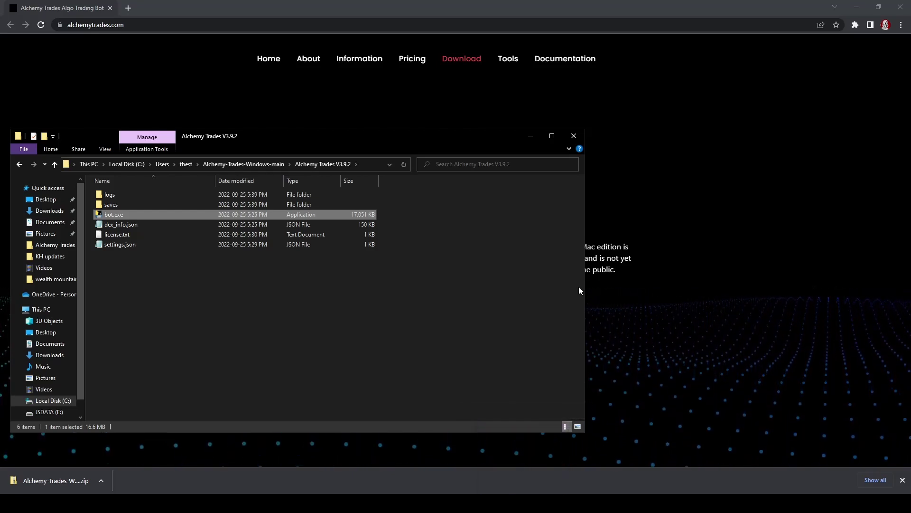
left_click(574, 136)
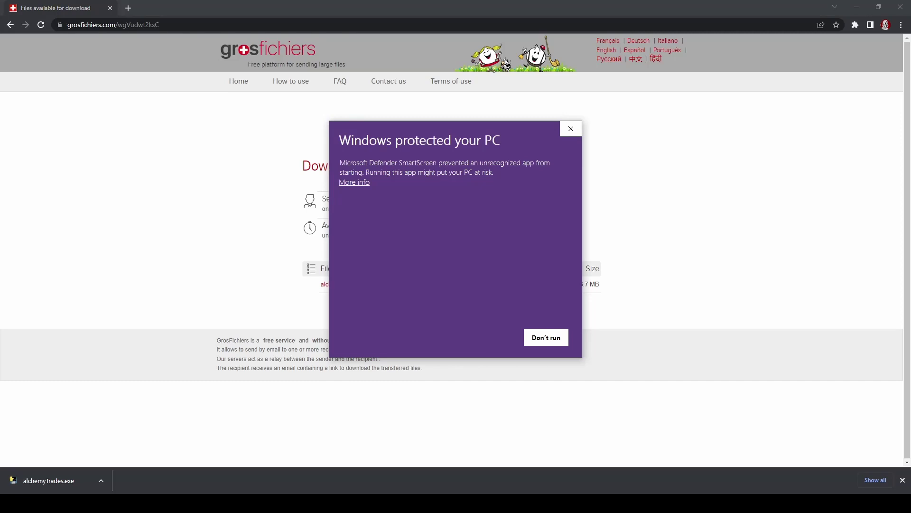
Let alchemyTrades.exe run anyway past the 'Windows protected your PC' warning
left_click(543, 338)
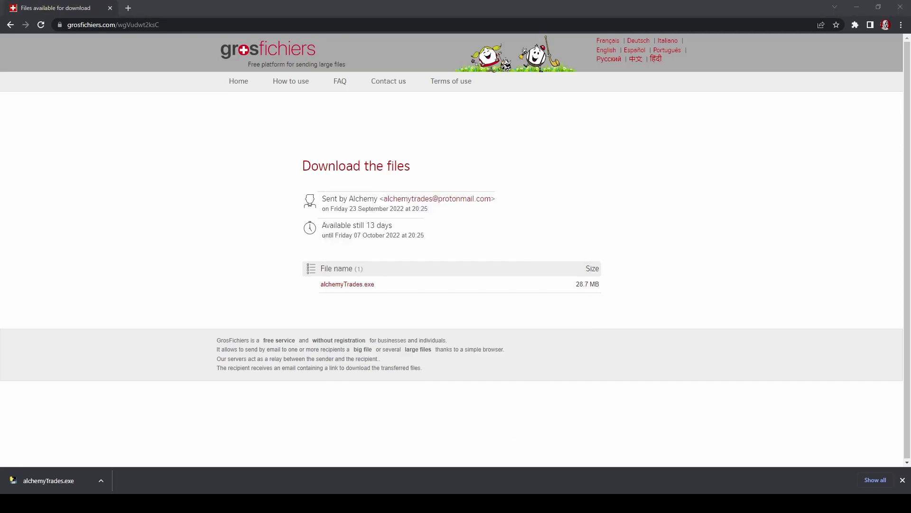
left_click(354, 185)
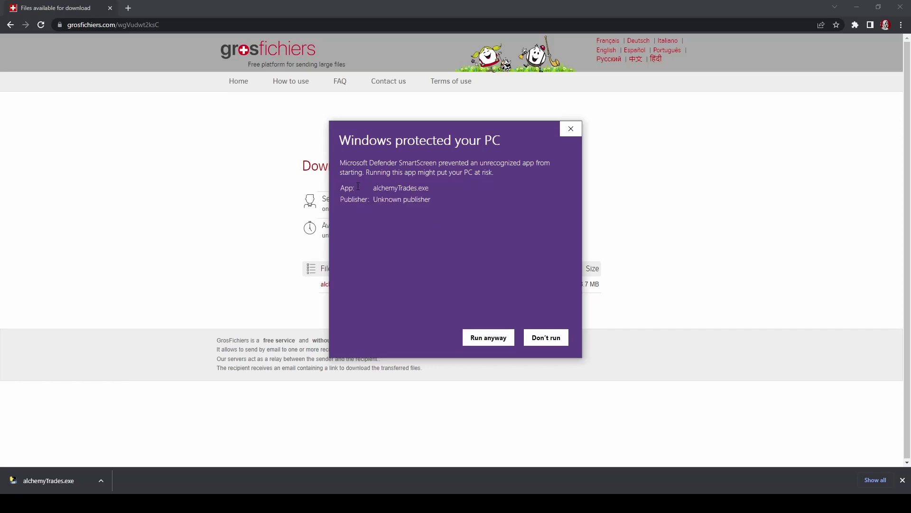
left_click(496, 342)
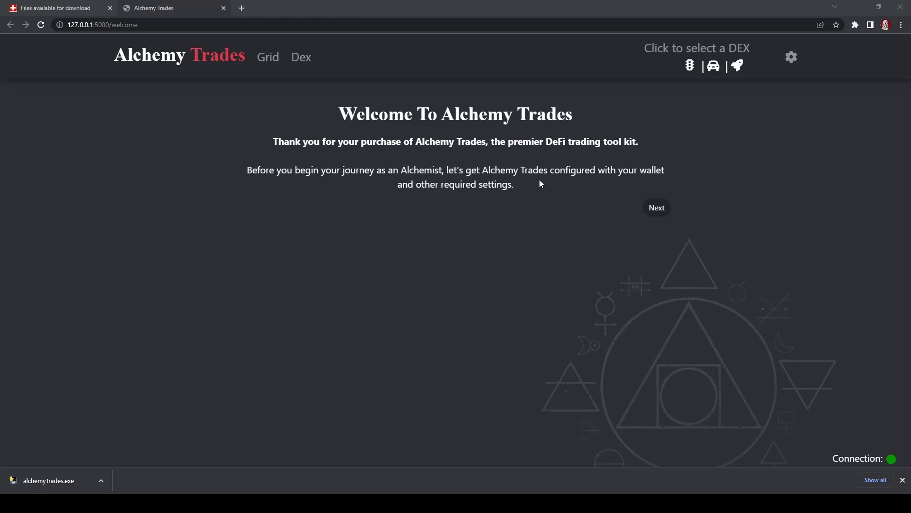
Select PancakeSwap in the Select Dex list so its live gas costs of 5 appear
left_click(658, 209)
left_click_drag(364, 184, 448, 187)
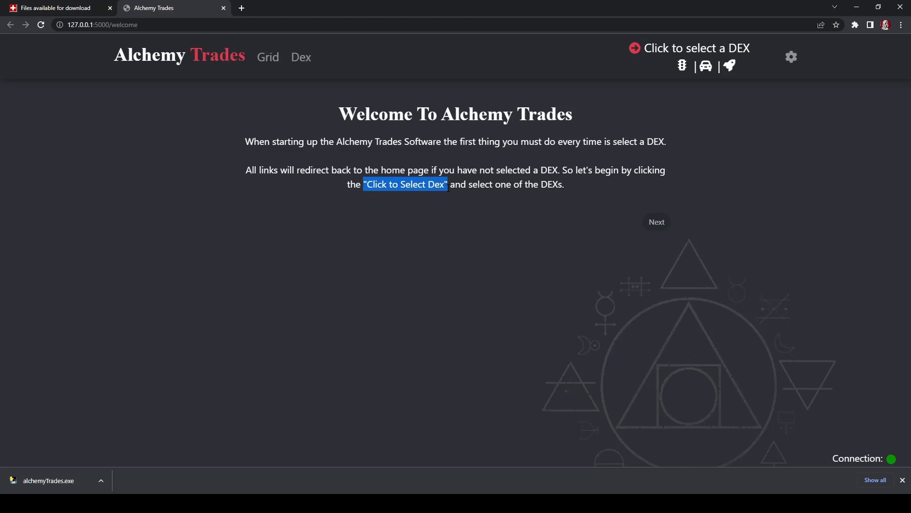
left_click(703, 48)
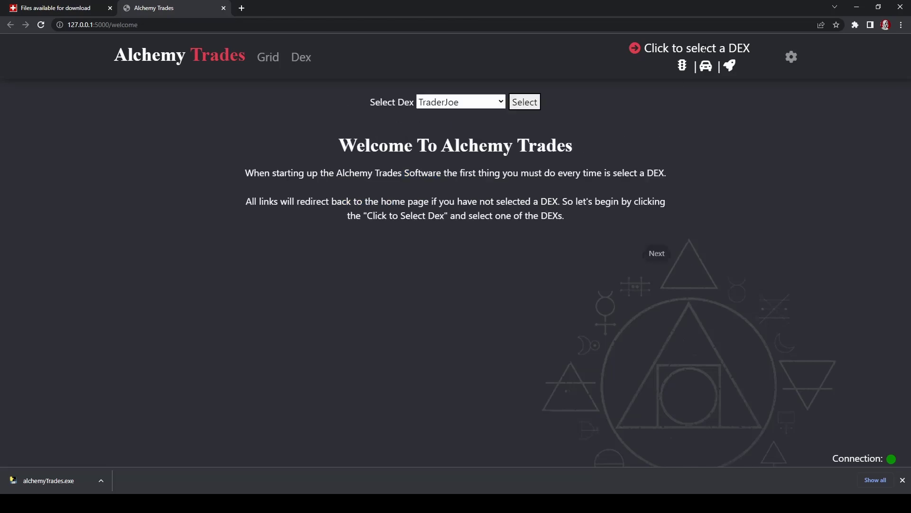
left_click(500, 102)
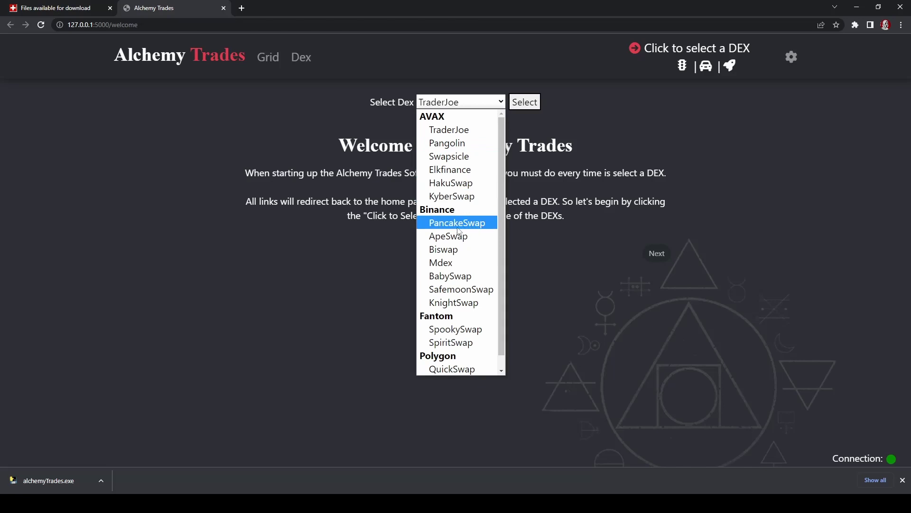
scroll(467, 228, "down", 1)
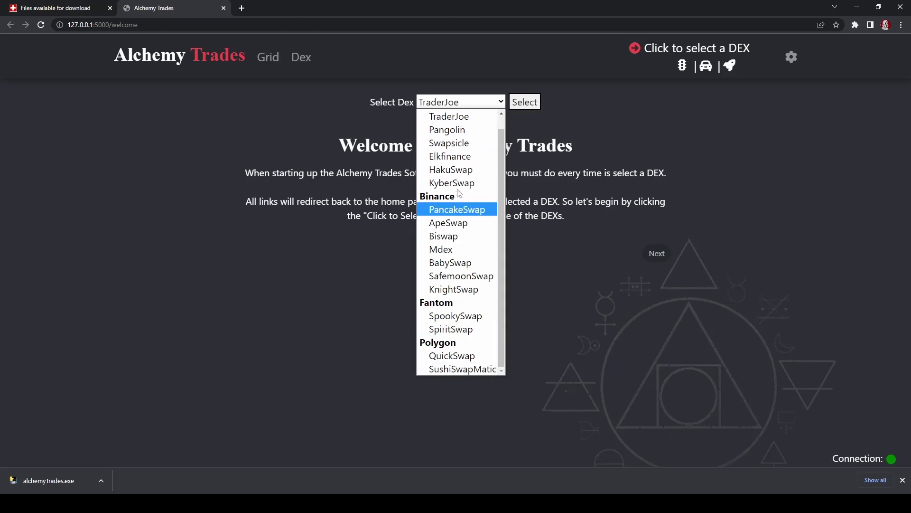
left_click(465, 210)
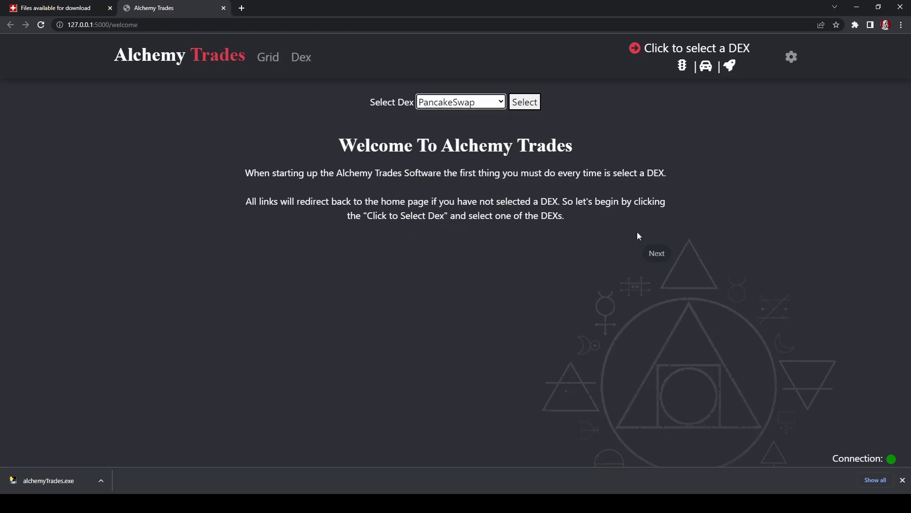
left_click(526, 103)
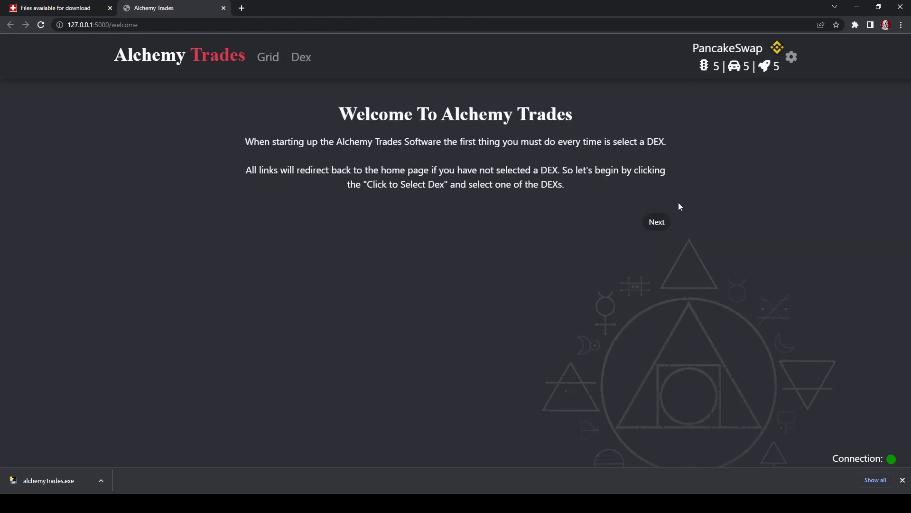
left_click(657, 221)
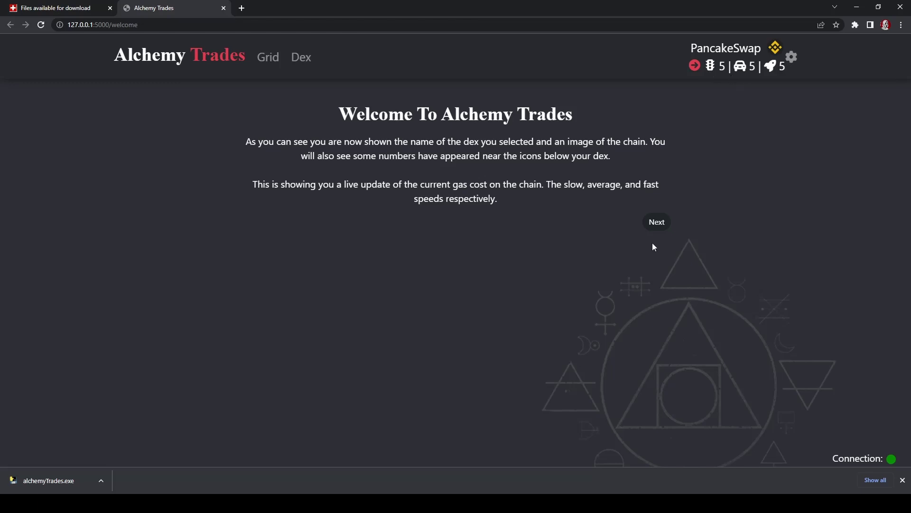
Copy the MetaMask account address into Alchemy Trades' wallet address field
left_click(657, 223)
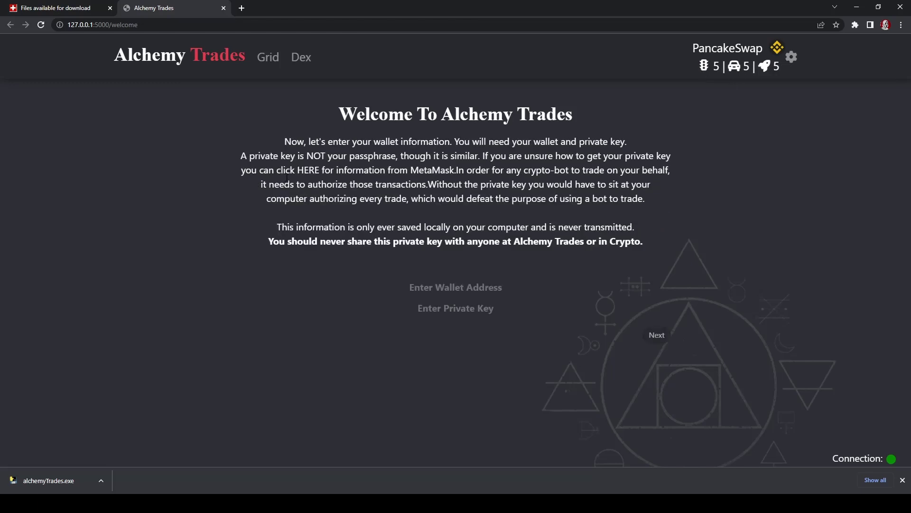
left_click(855, 25)
left_click(769, 131)
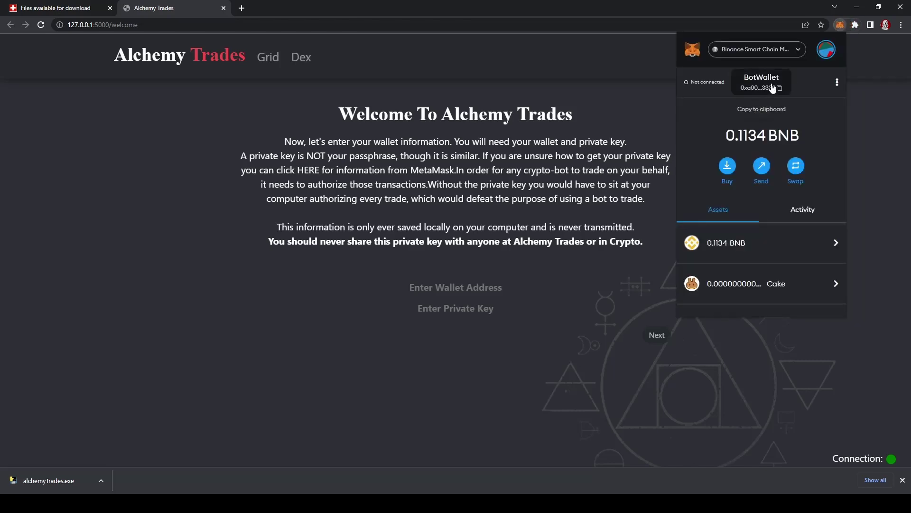
left_click(773, 88)
left_click(456, 287)
right_click(449, 291)
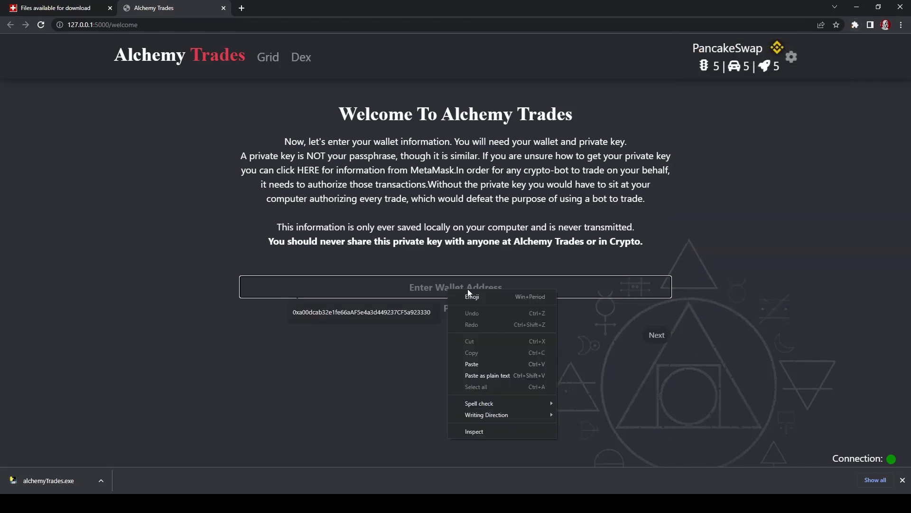
left_click(476, 364)
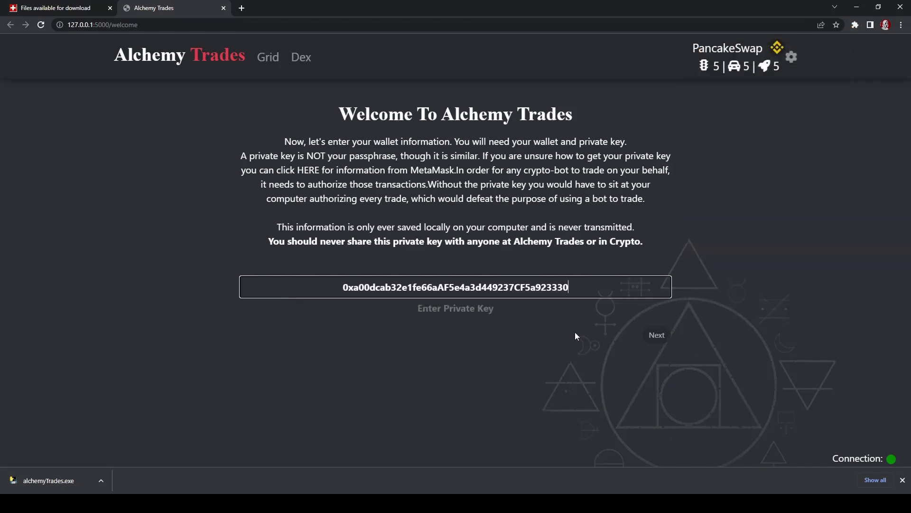
left_click(455, 309)
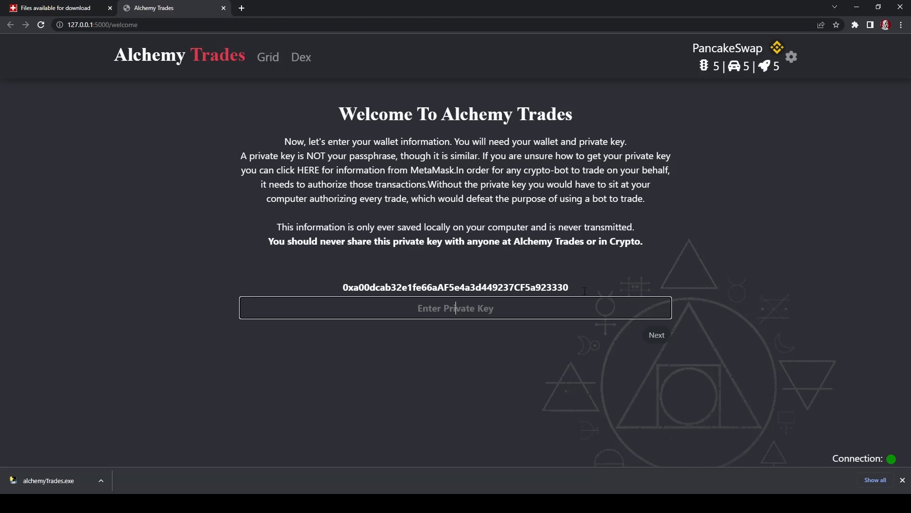
Export the wallet's private key from MetaMask account details into the private key field
left_click(857, 26)
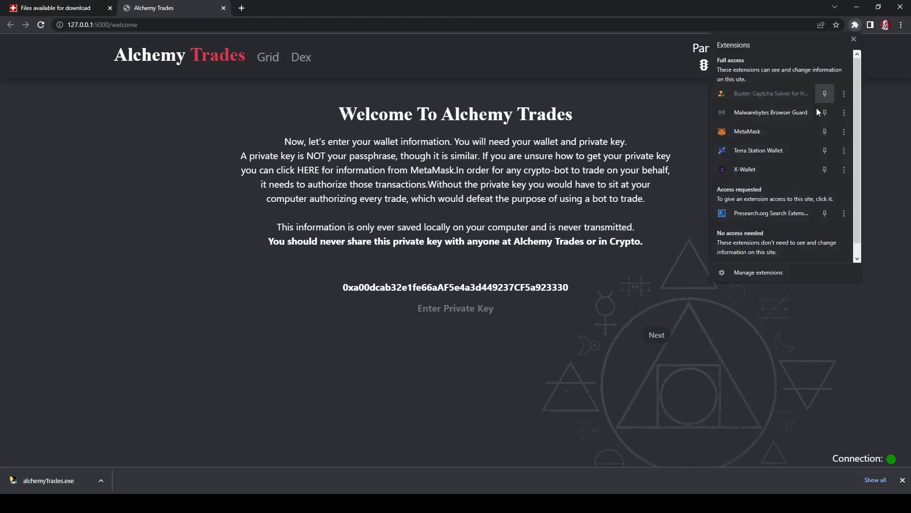
left_click(759, 135)
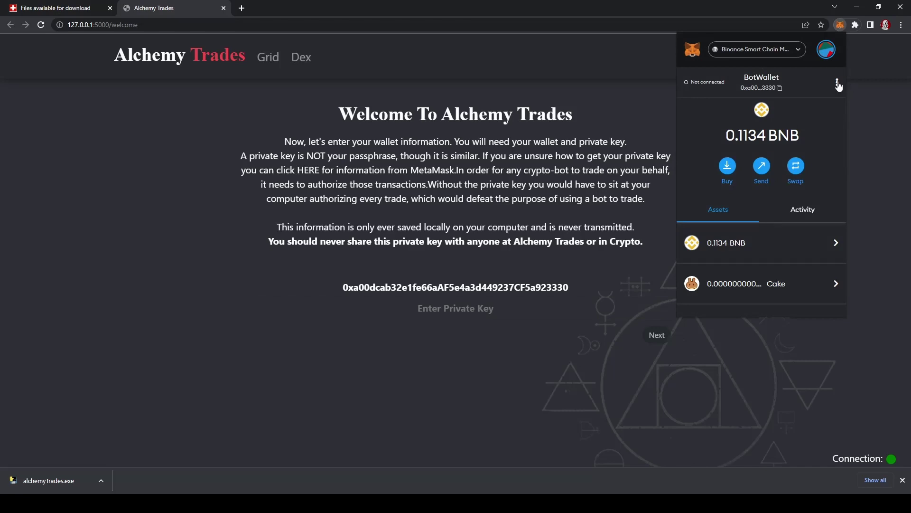
left_click(839, 84)
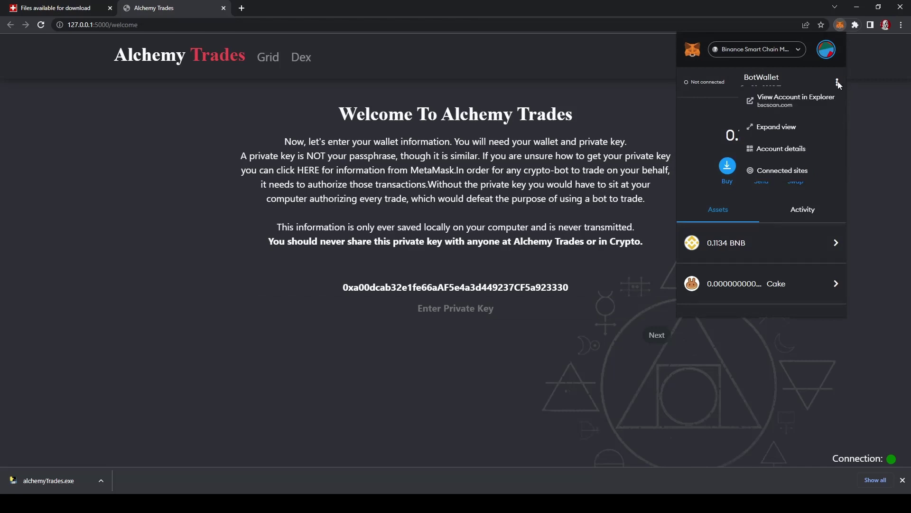
left_click(769, 150)
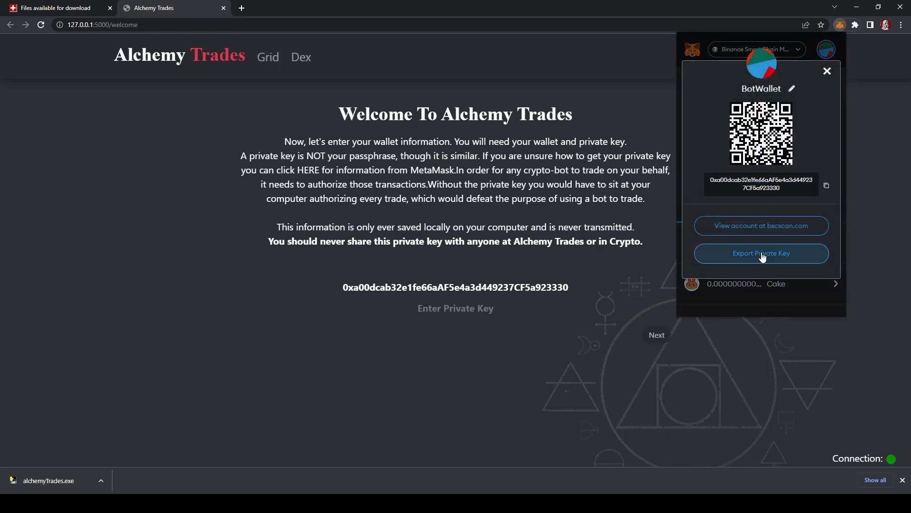
left_click(763, 256)
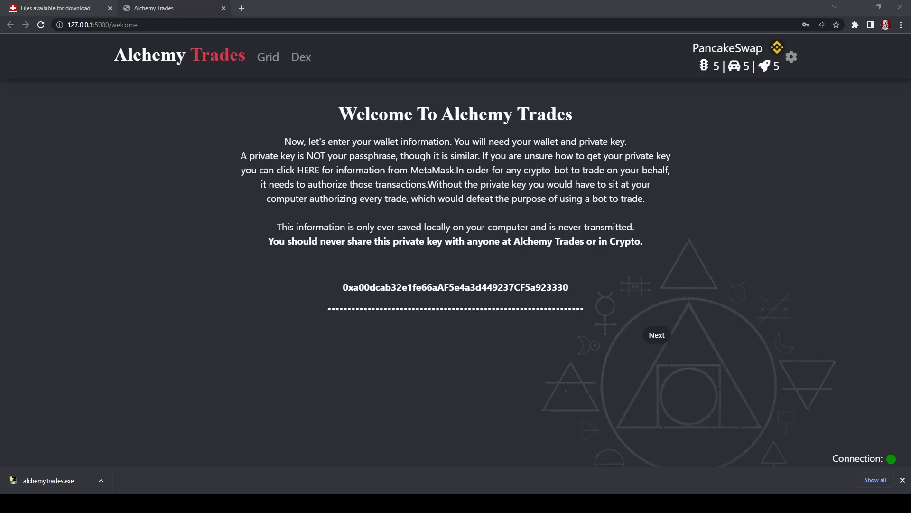
left_click_drag(468, 227, 633, 227)
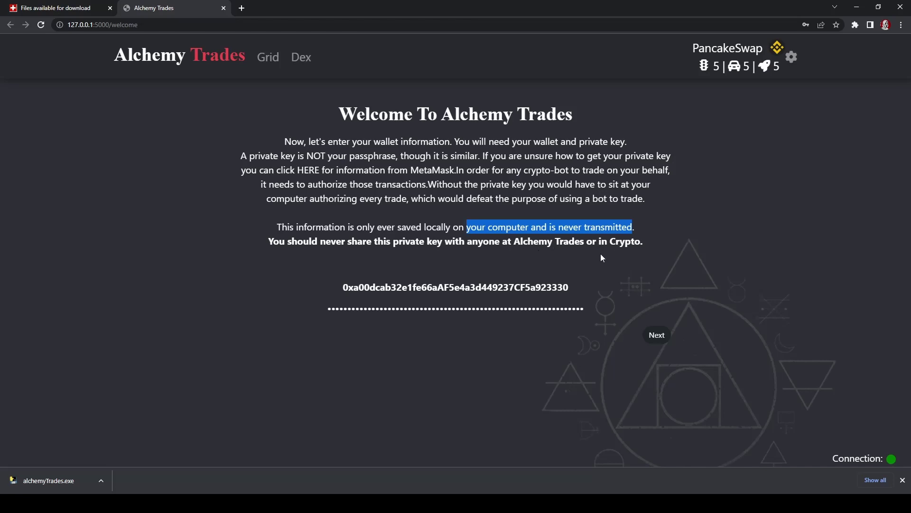
left_click(657, 335)
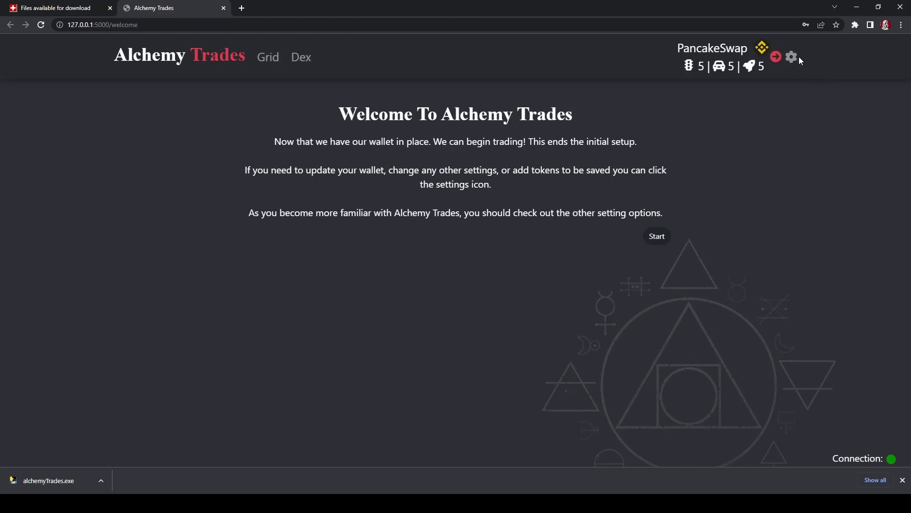
Start from the final welcome page to reach the Enter Your License form
left_click(656, 238)
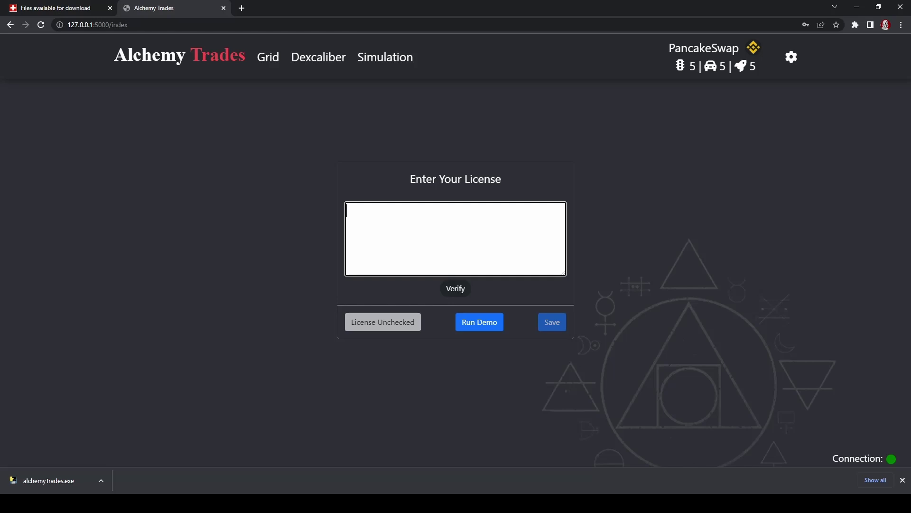
Paste the license key, verify it as valid, and save it
key("ctrl+v")
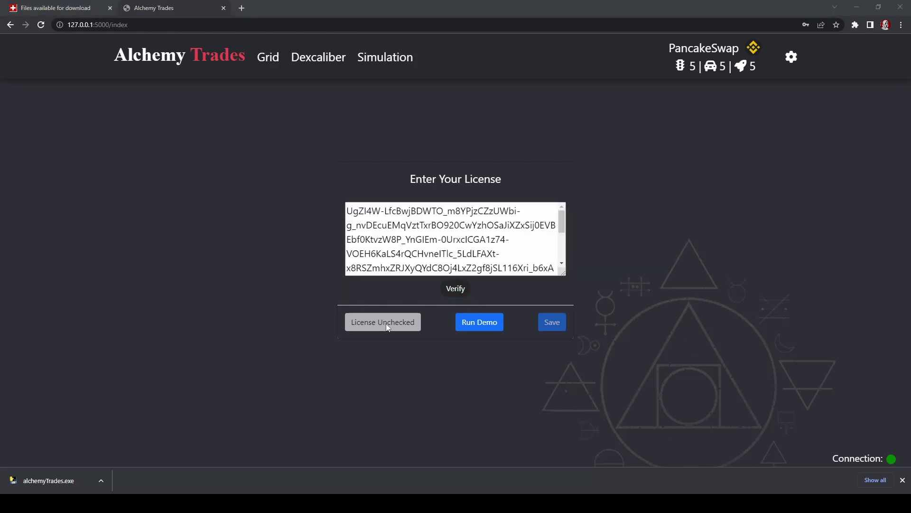
left_click(457, 290)
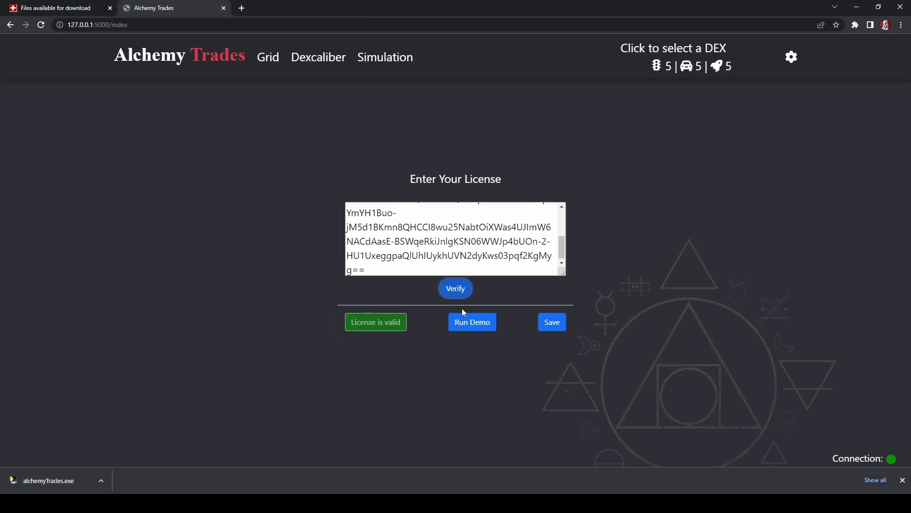
left_click(551, 323)
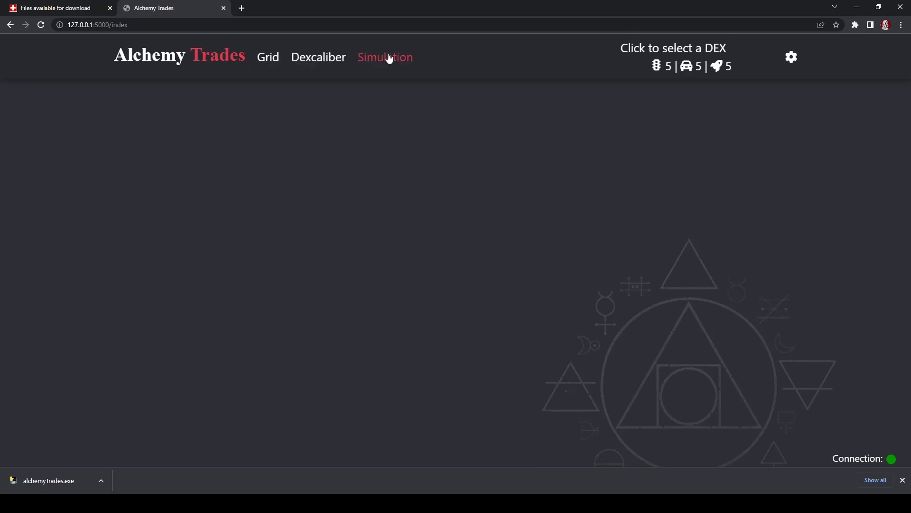
Select PancakeSwap as the DEX after the select-a-DEX warning, then open User Settings
left_click(791, 58)
left_click(452, 299)
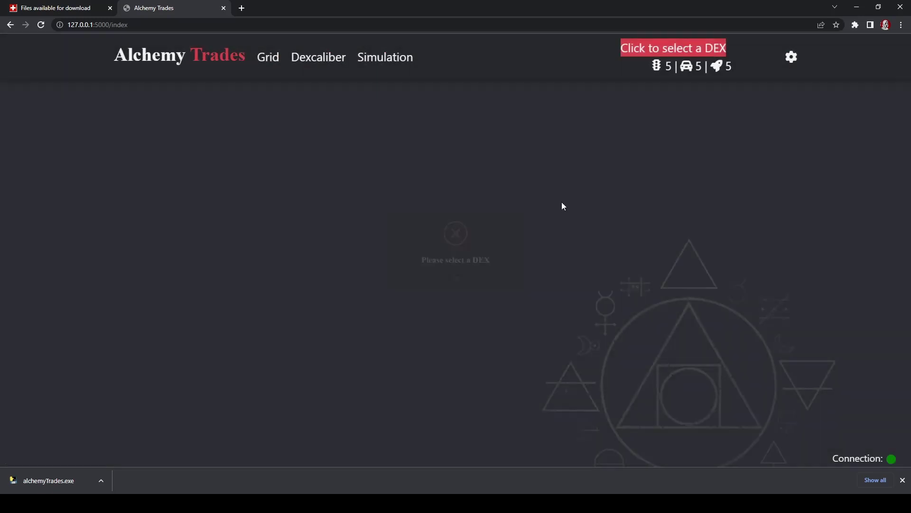
left_click(684, 47)
left_click(496, 102)
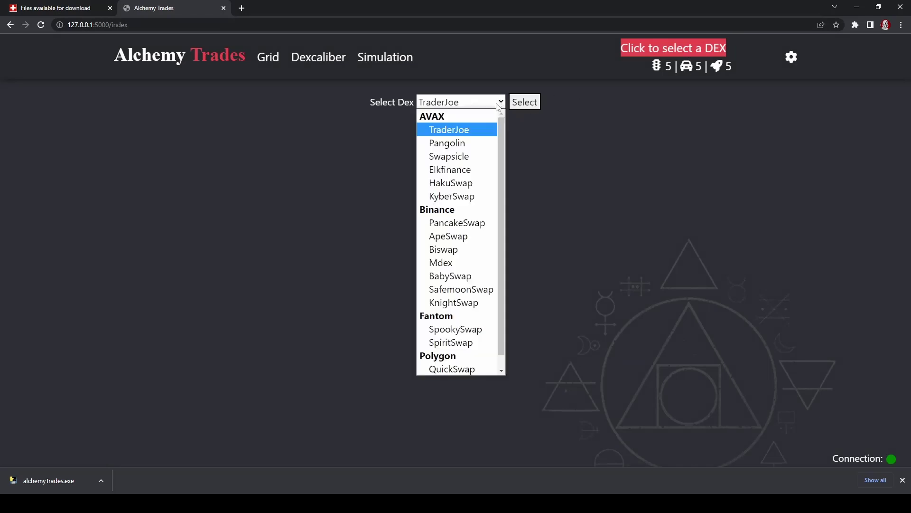
left_click(456, 220)
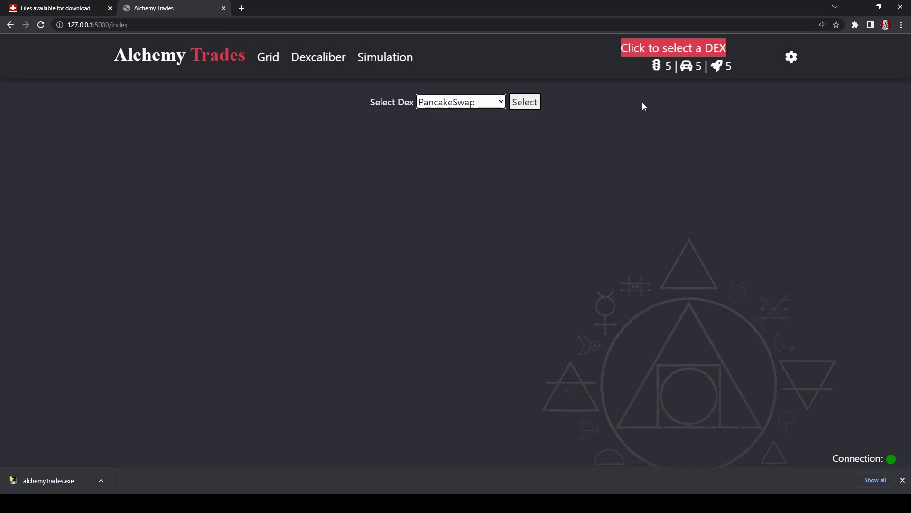
left_click(525, 102)
left_click(795, 61)
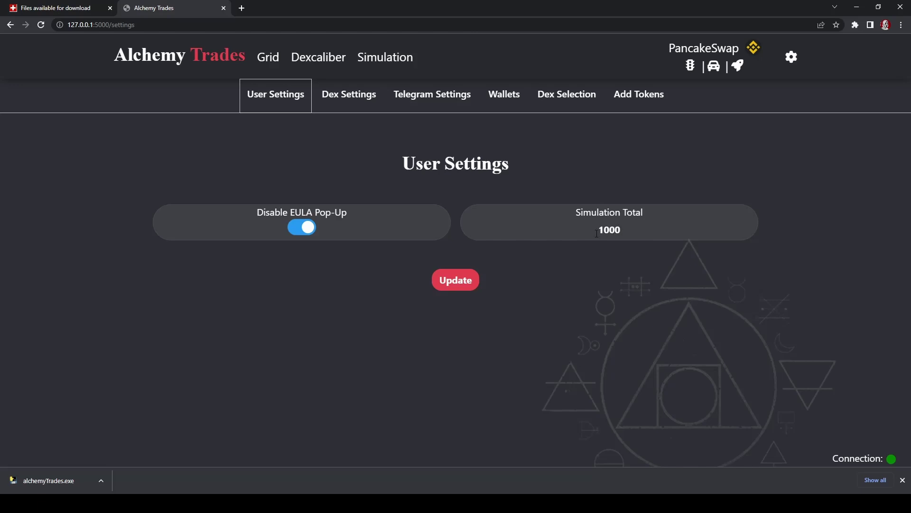
Raise Simulation Total from 1000 to 10000000
left_click(610, 229)
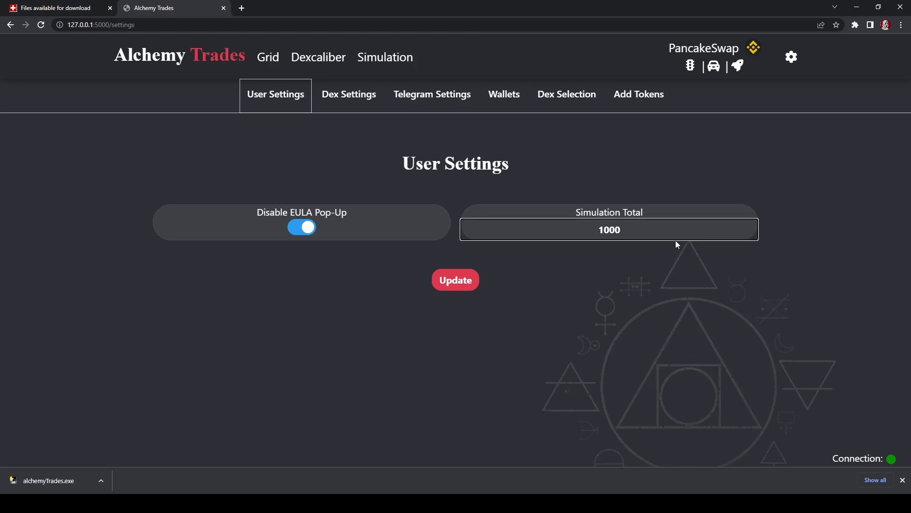
type("0000")
left_click(352, 97)
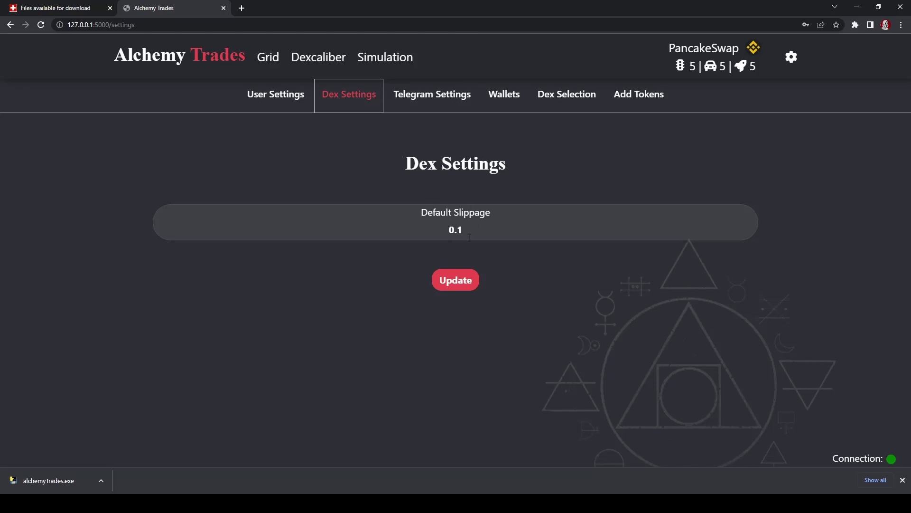
Turn on Telegram updates and buy/sell updates, and fill in the Telegram ID
left_click(436, 101)
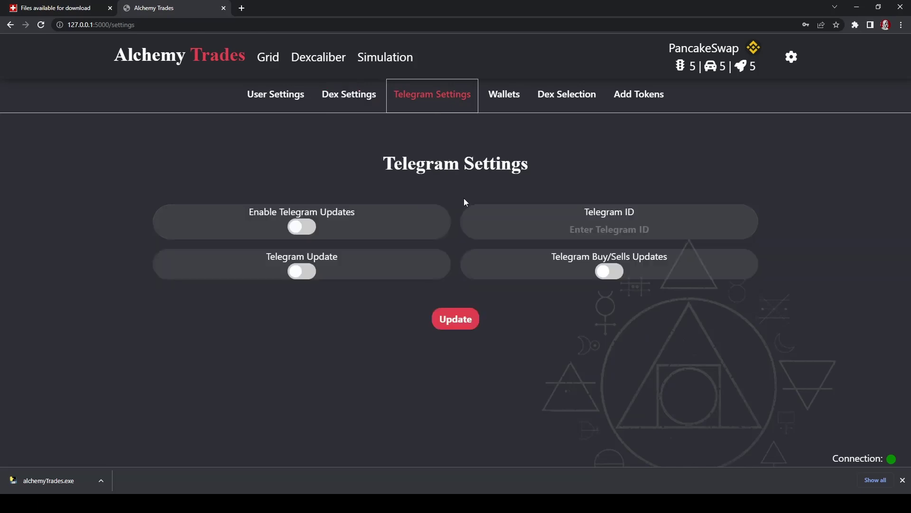
left_click(300, 227)
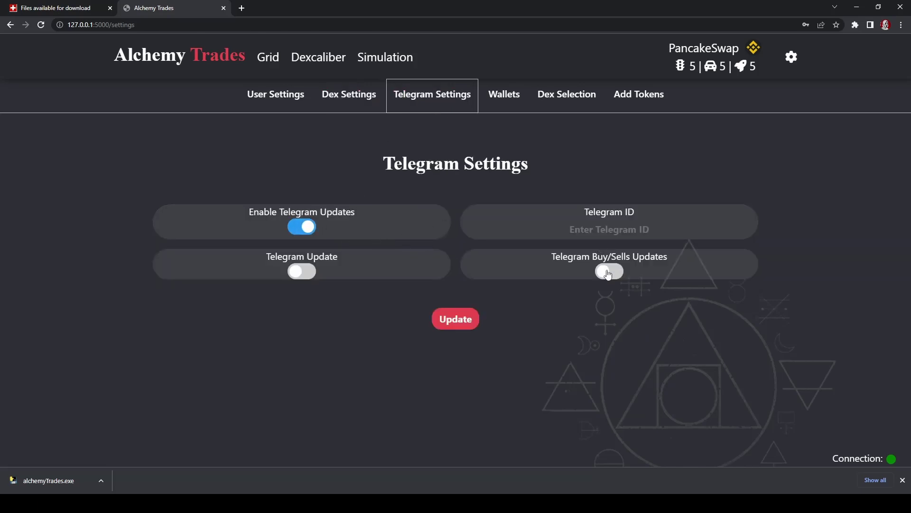
left_click(607, 272)
left_click(594, 227)
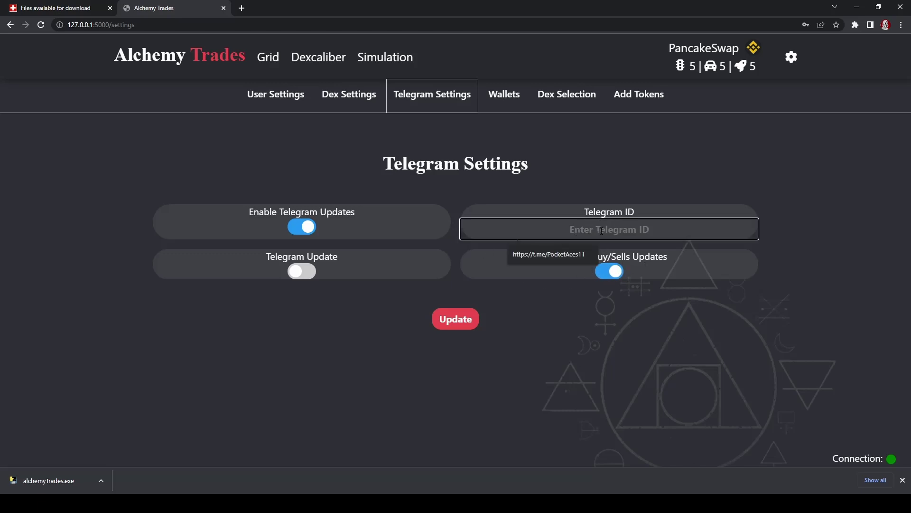
left_click(546, 255)
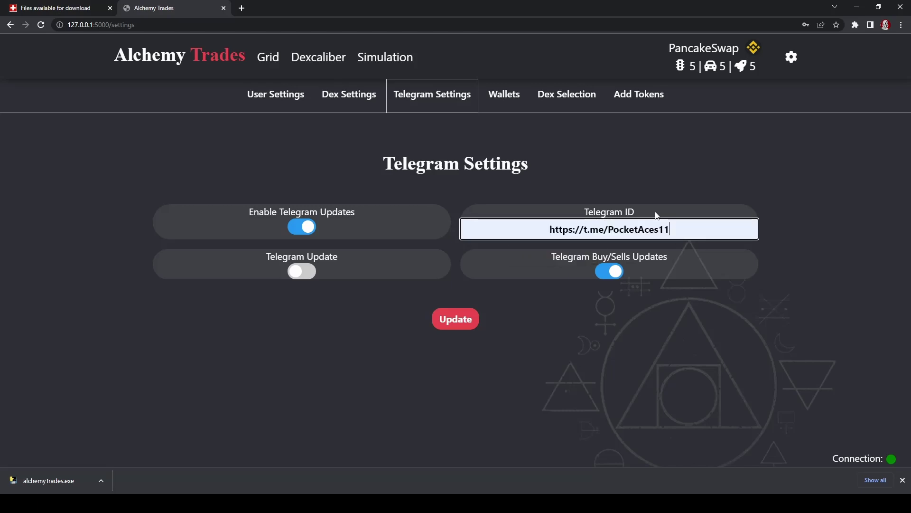
left_click(570, 152)
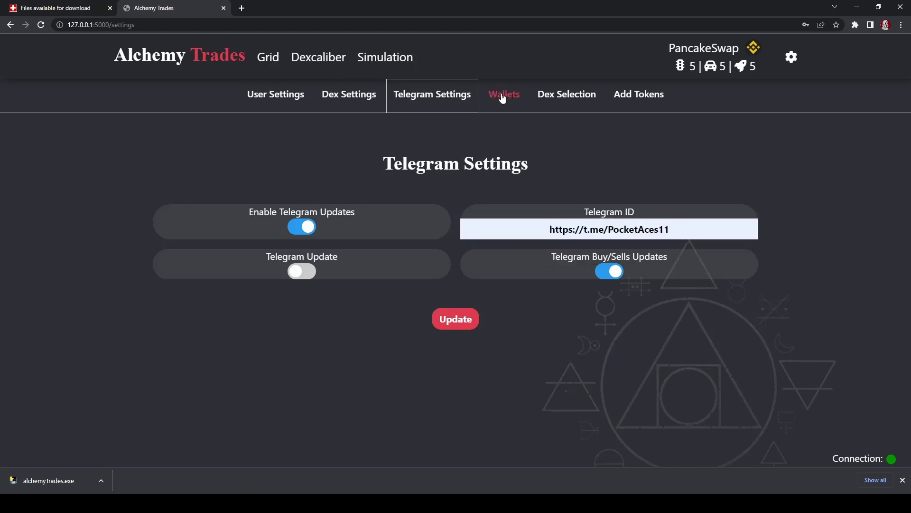
Review the Wallets and Dex Selection tabs, checking the Binance, Fantom and Polygon exchange lists
left_click(502, 98)
left_click(565, 100)
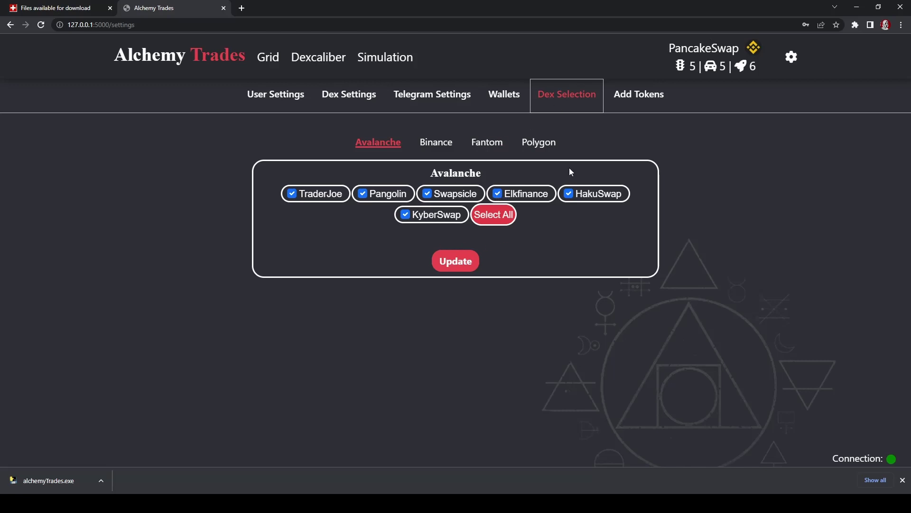
left_click(498, 194)
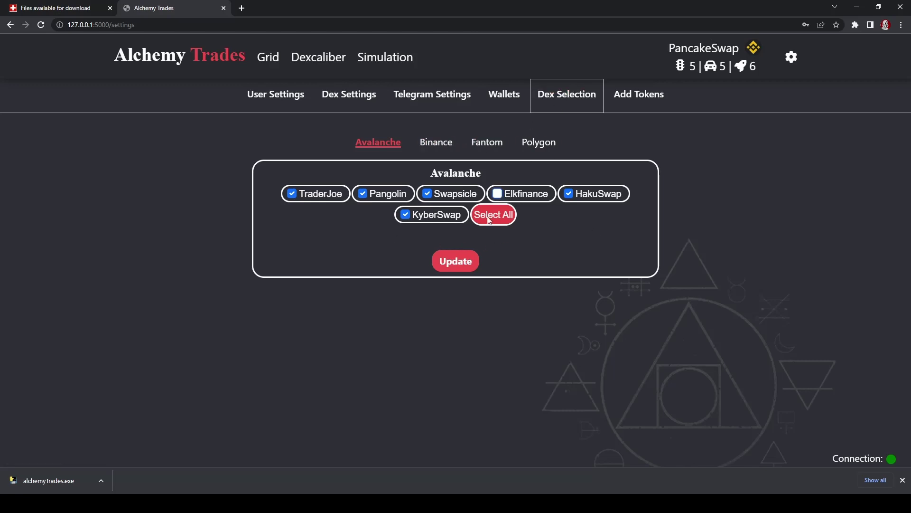
left_click(504, 196)
left_click(443, 143)
left_click(485, 142)
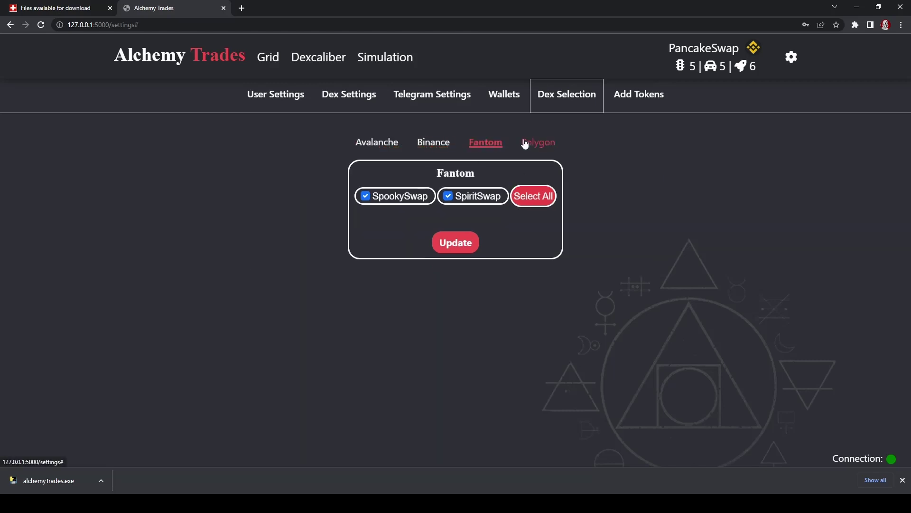
left_click(550, 142)
Open Alchemy Trades' Add Tokens page, then copy the CAKE contract address from PancakeSwap's swap page
left_click(648, 95)
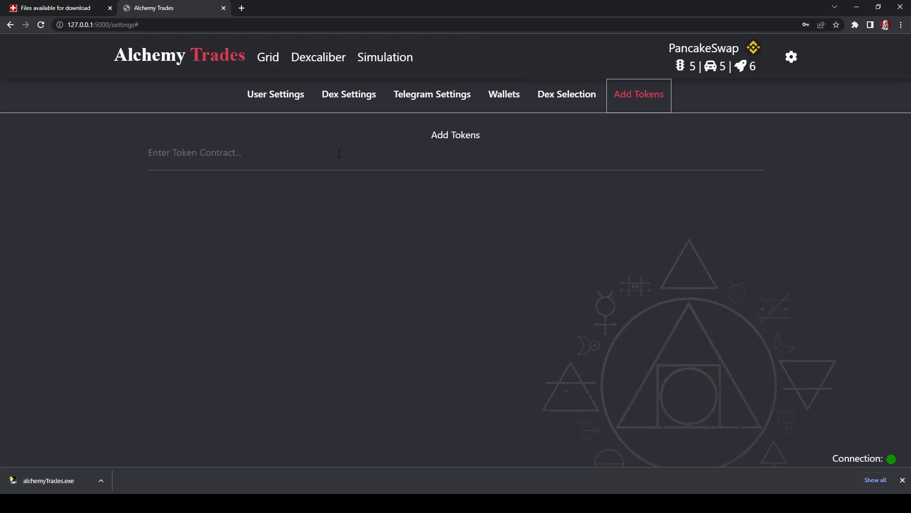
left_click(242, 13)
type("pancakeswap.finance")
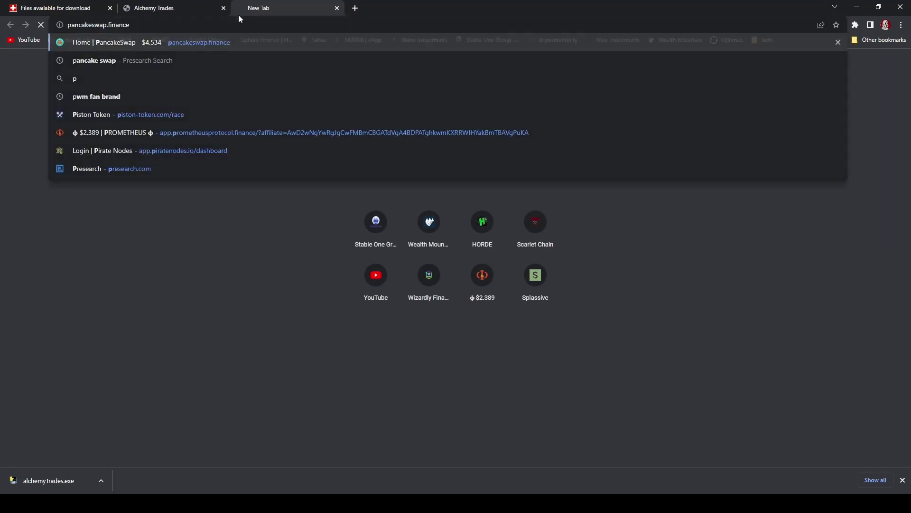
key("Return")
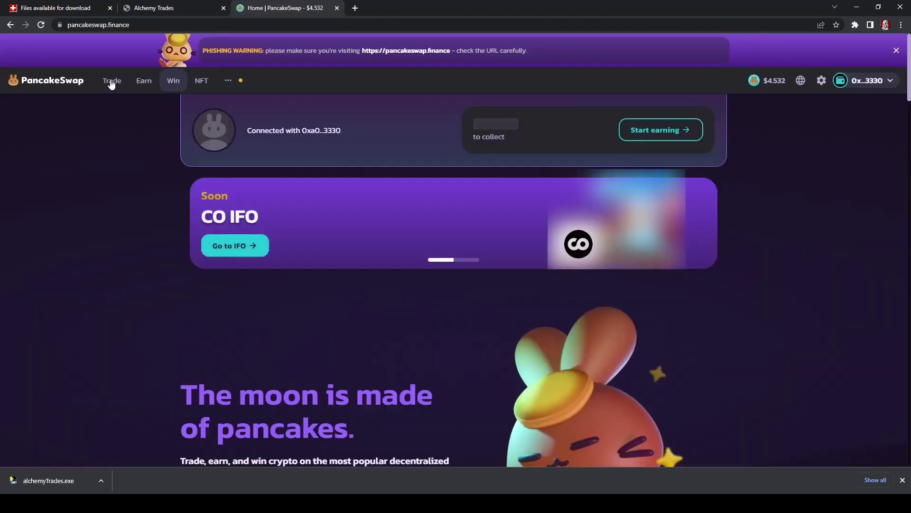
left_click(108, 82)
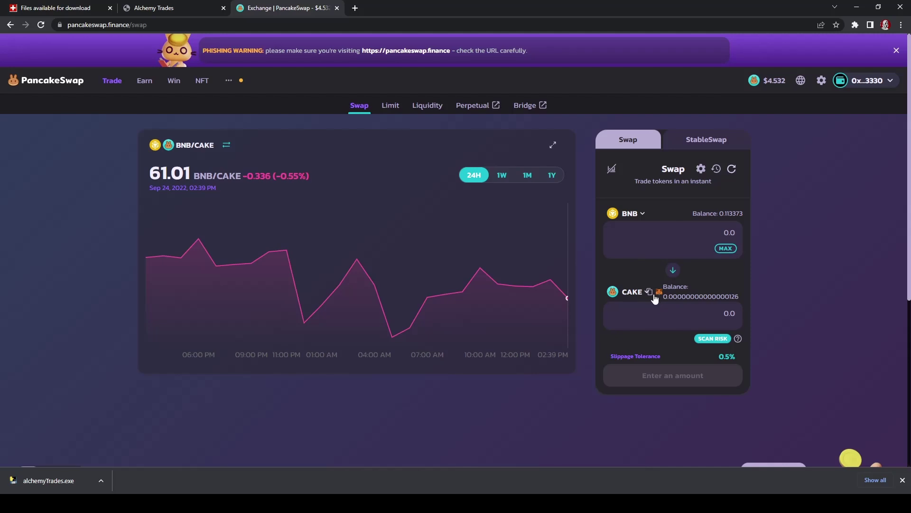
left_click(648, 291)
Paste the CAKE contract address into Alchemy Trades' token field and add Cake
left_click(173, 8)
left_click(425, 151)
key("ctrl+v")
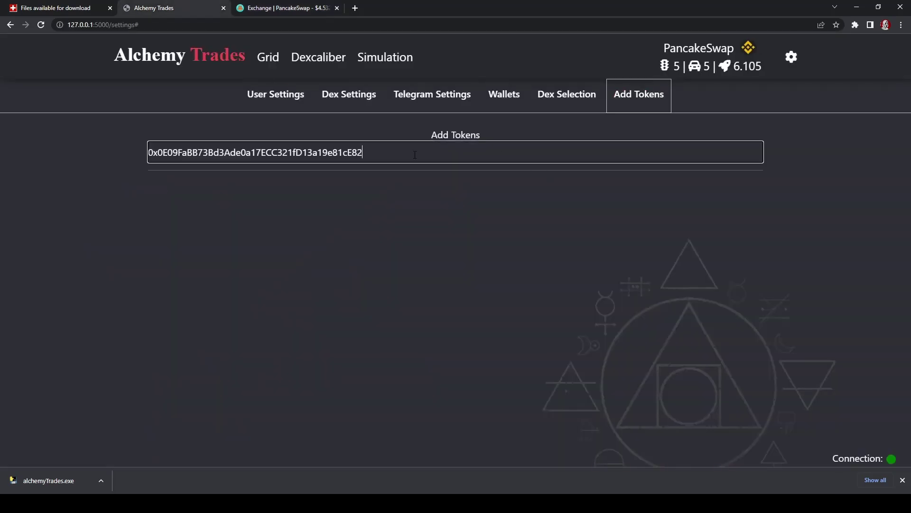
left_click(652, 189)
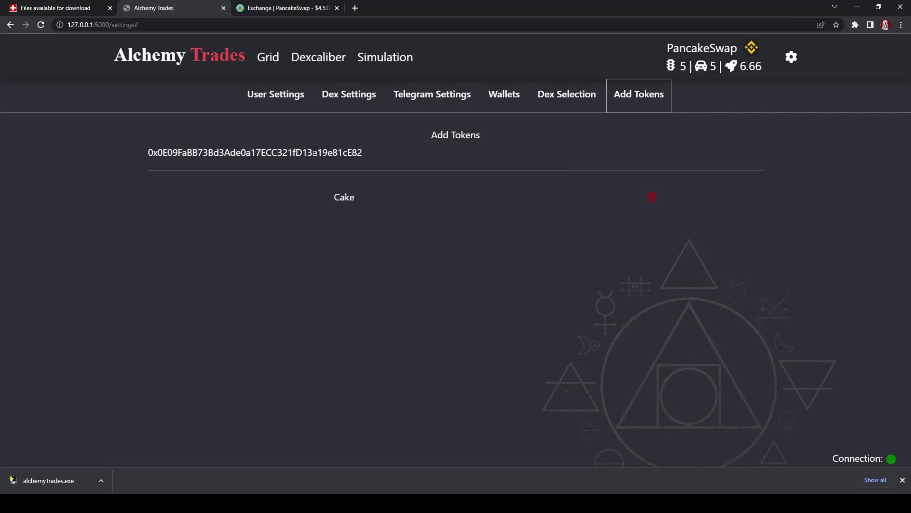
Copy BUSD's contract address from PancakeSwap, replace the Cake address with it, and add BUSD
left_click(284, 14)
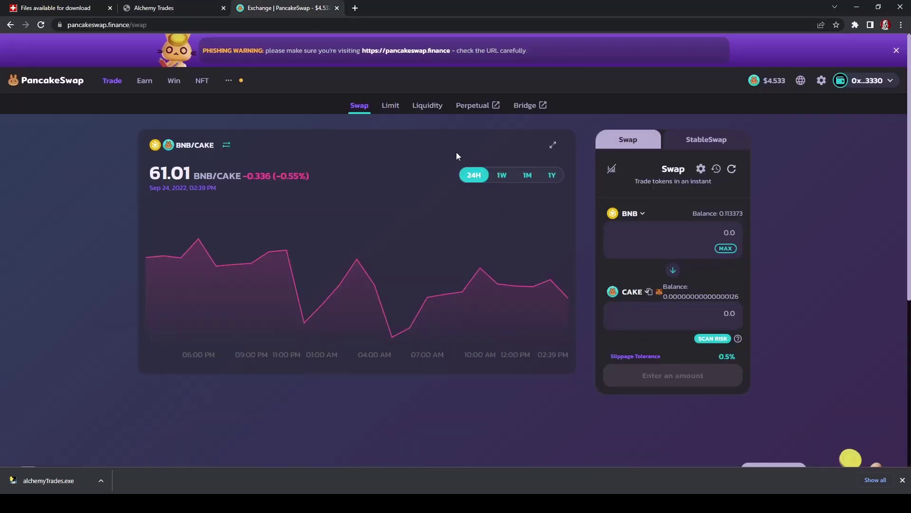
left_click(634, 293)
left_click(430, 179)
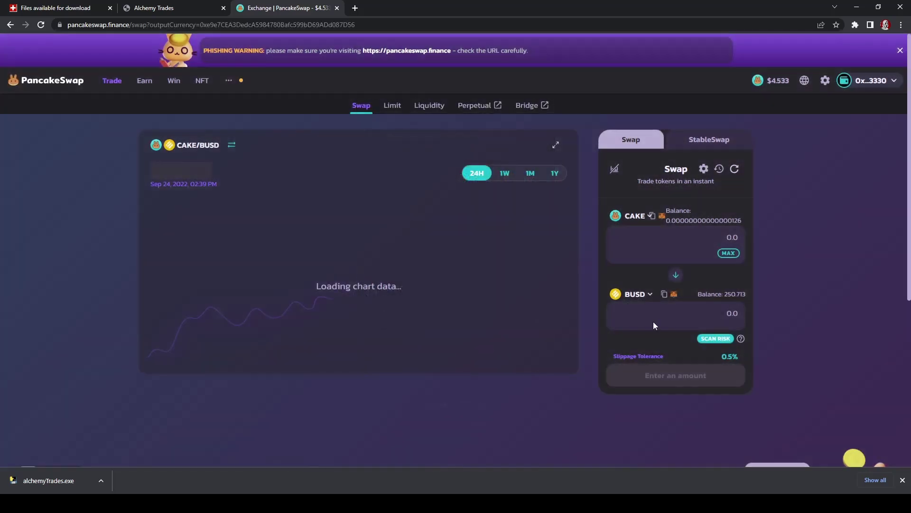
left_click(664, 294)
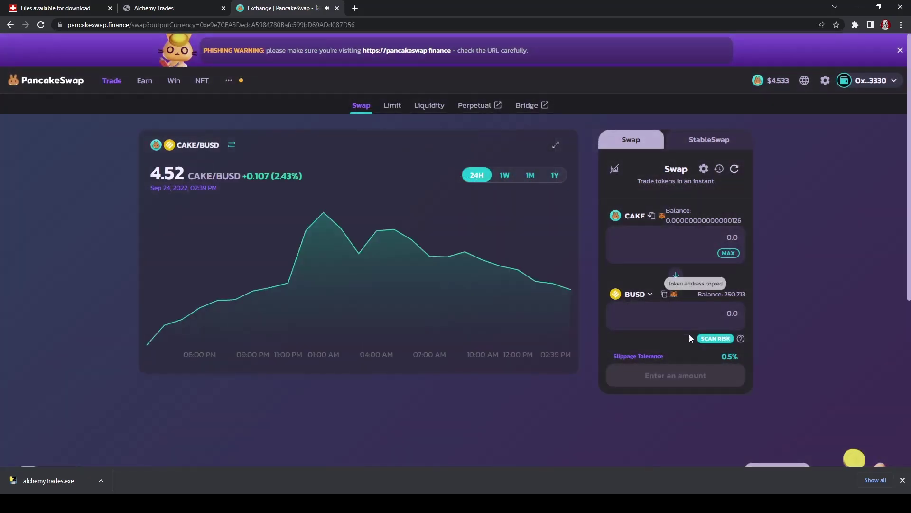
key("alt+Tab")
left_click(176, 8)
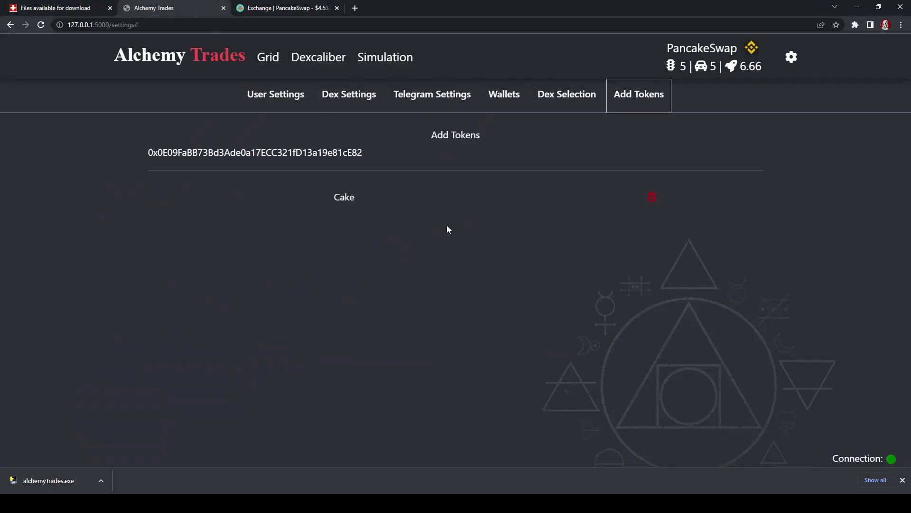
left_click(371, 159)
key("ctrl+a")
key("ctrl+v")
left_click(661, 191)
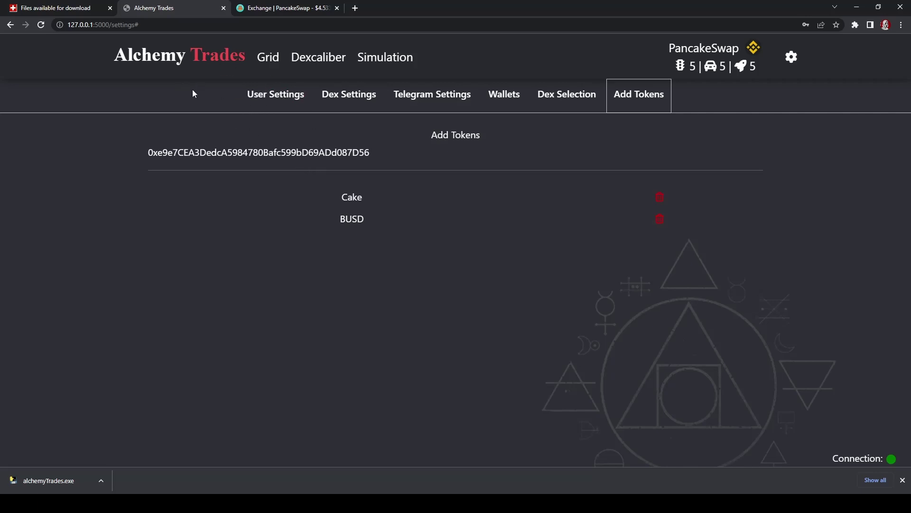
Start a new grid with Cake as the first token and BUSD as the second
left_click(269, 62)
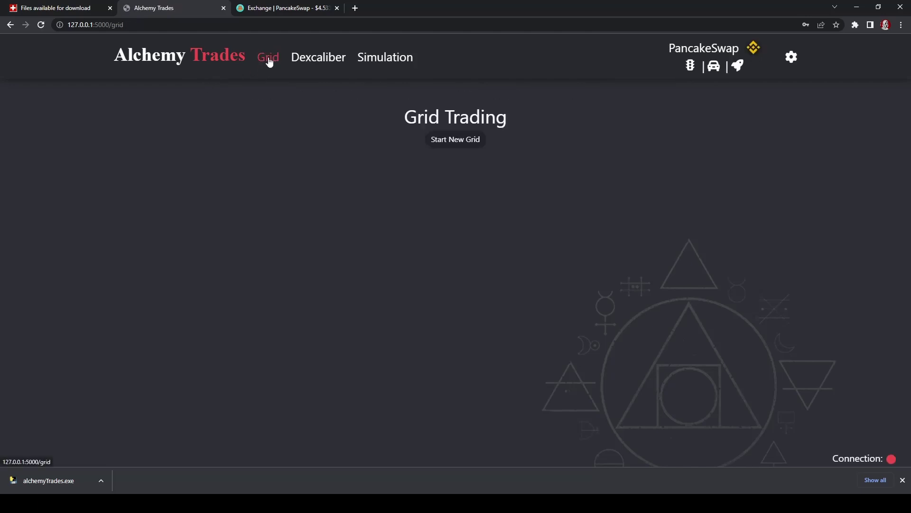
left_click(459, 141)
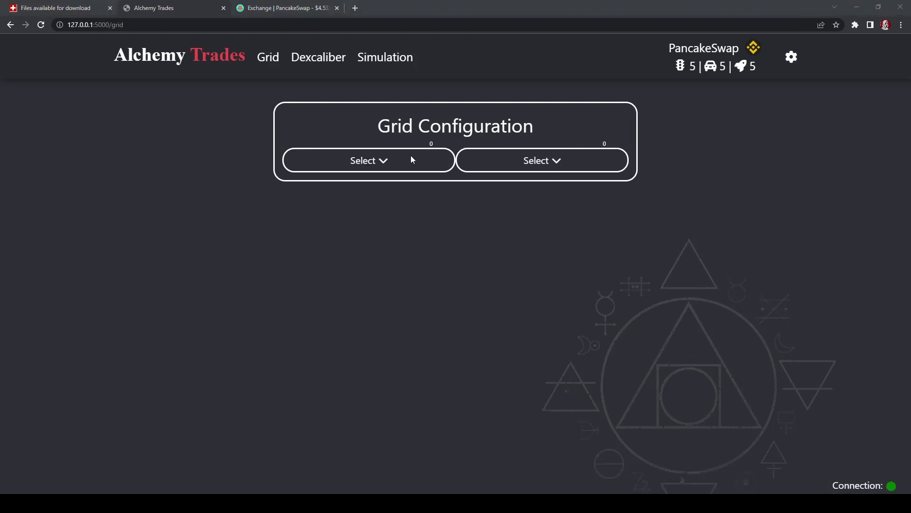
left_click(387, 161)
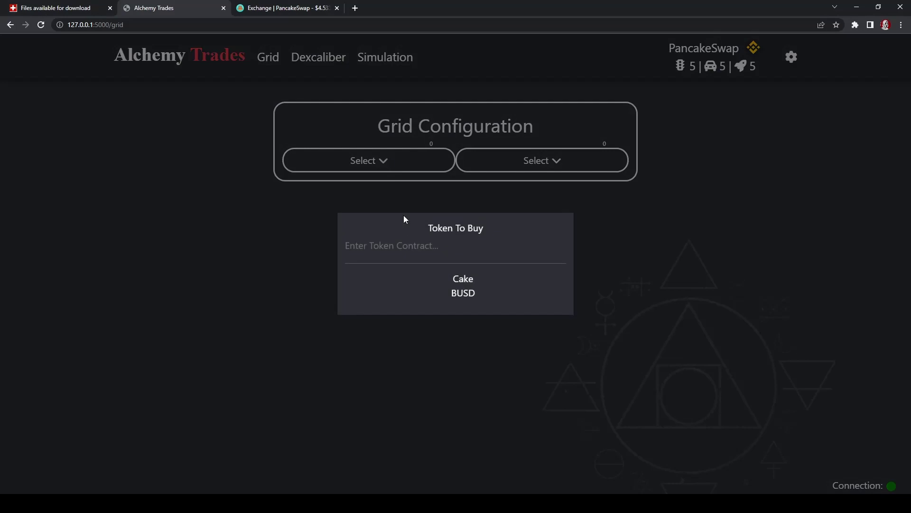
left_click(503, 266)
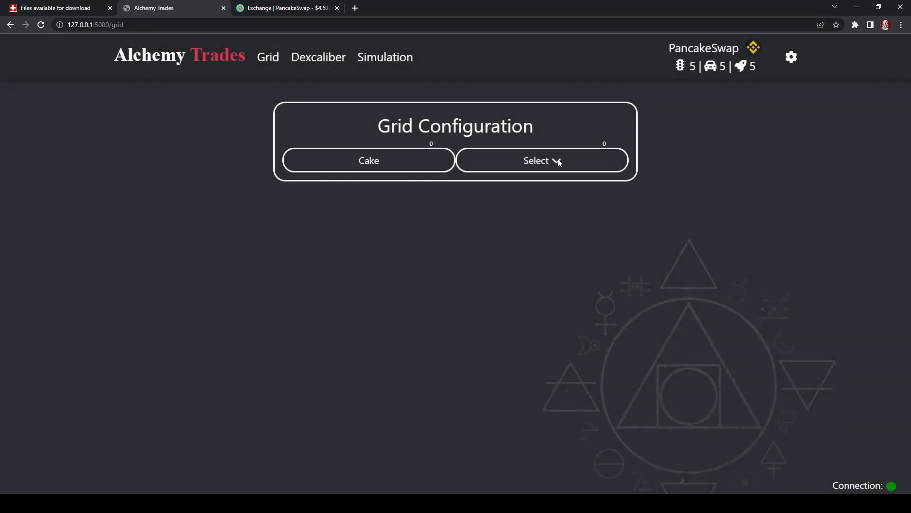
left_click(555, 160)
left_click(463, 293)
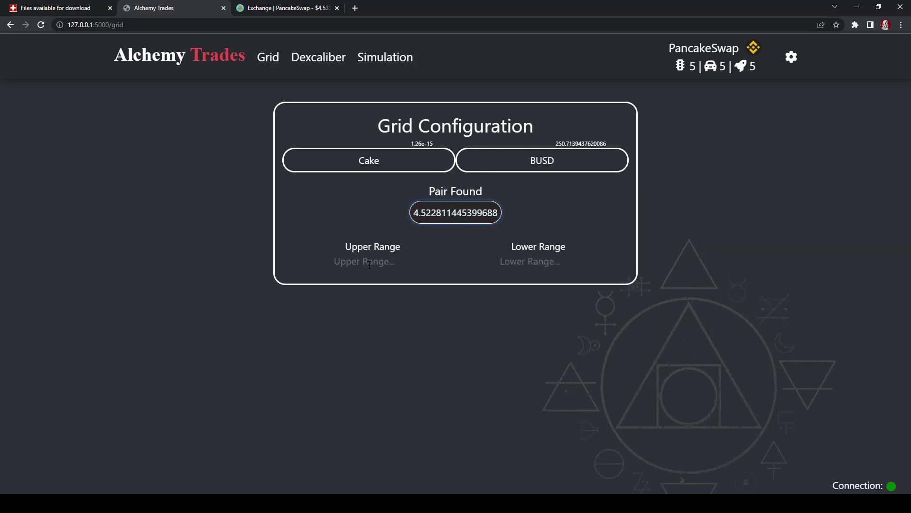
Copy the CAKE address, look up Cake/WBNB on DexScreener, and zoom the chart out to 19 Sep
key("ctrl+Tab")
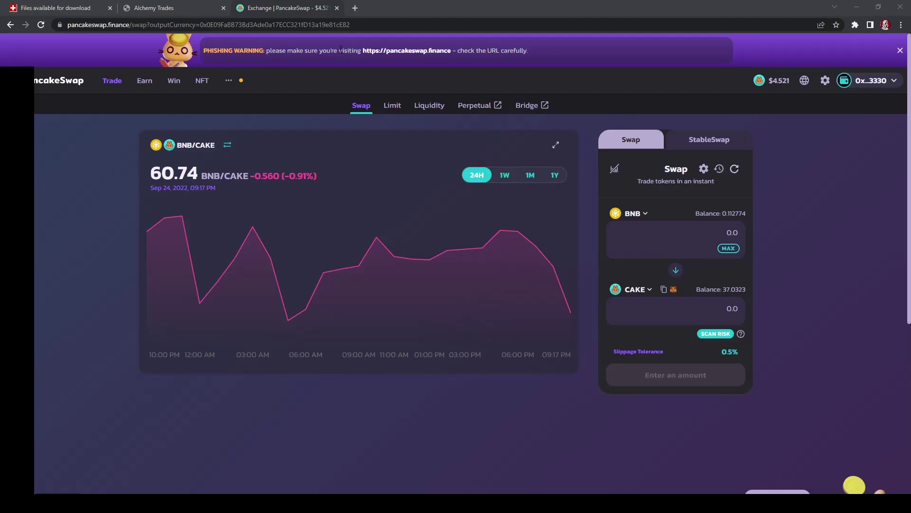
left_click(665, 291)
left_click(357, 14)
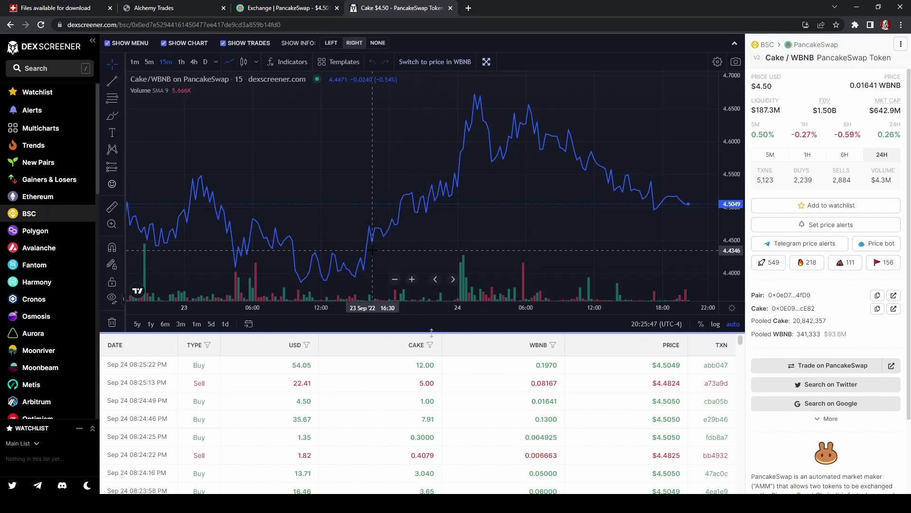
scroll(399, 226, "down", 2)
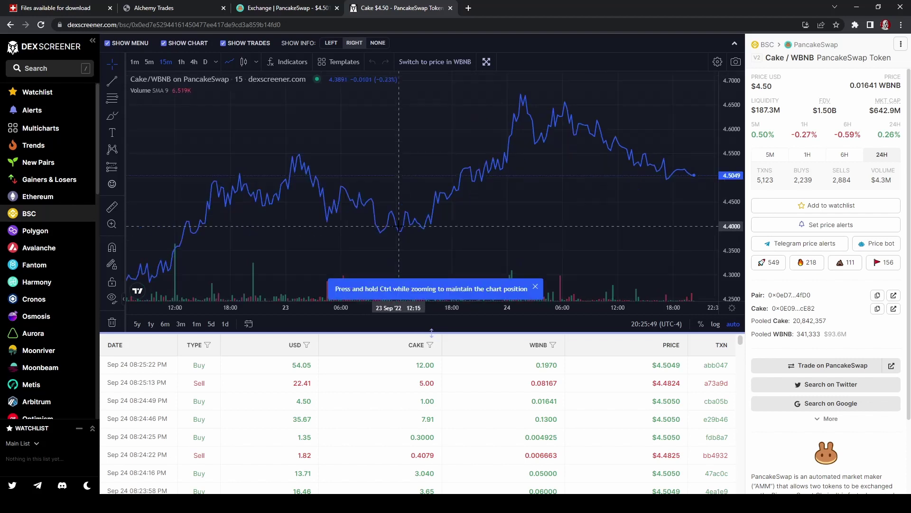
scroll(399, 226, "down", 3)
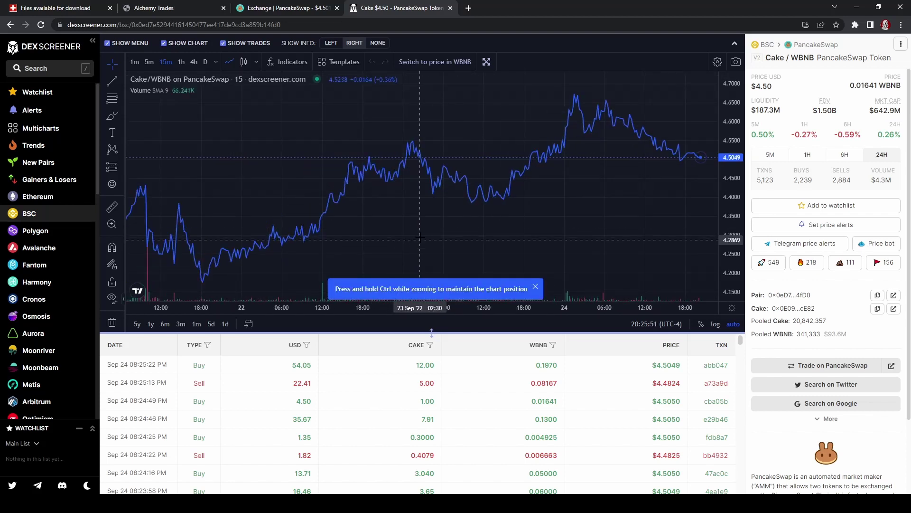
scroll(434, 255, "down", 1)
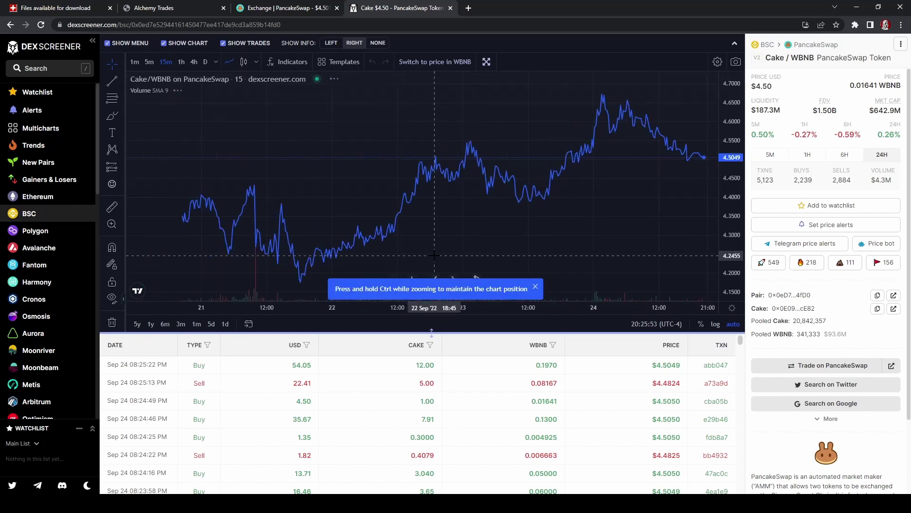
scroll(434, 255, "down", 3)
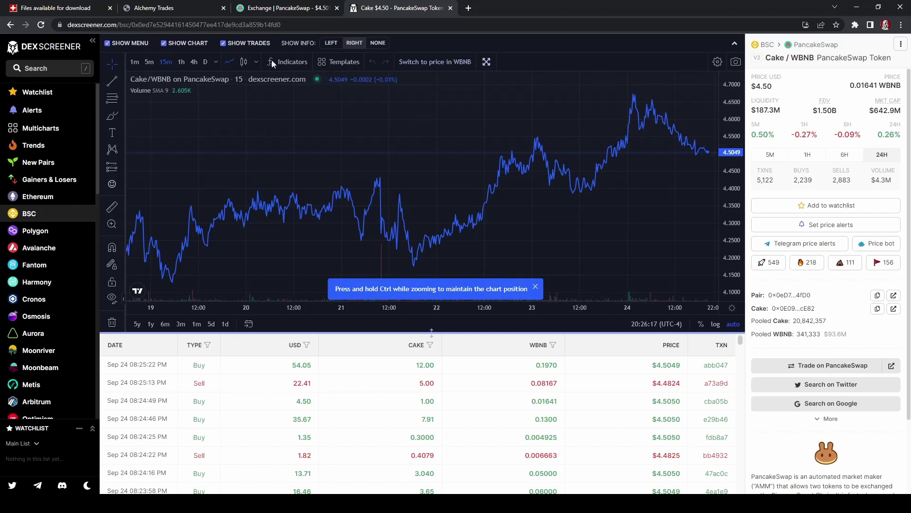
Enter Upper Range 5 and Lower Range 4.25 for the Cake/BUSD grid, then run Find Grids
left_click(189, 14)
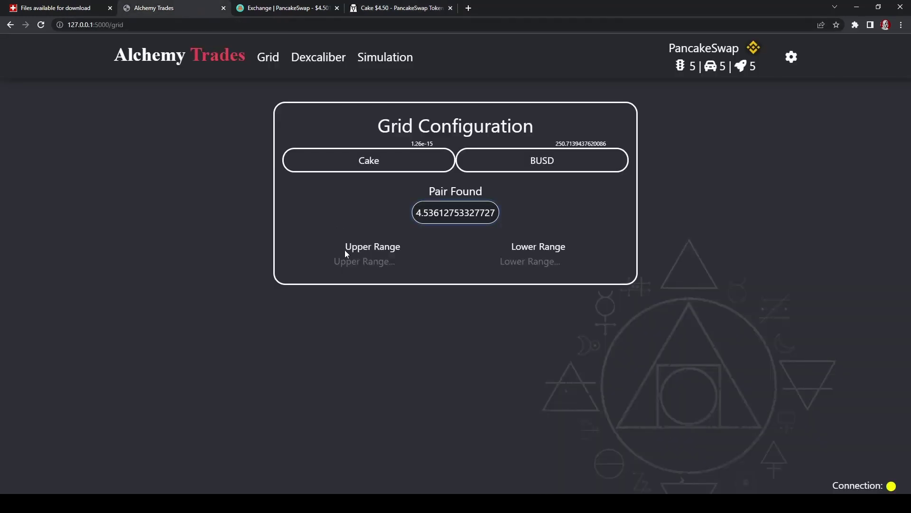
left_click(365, 262)
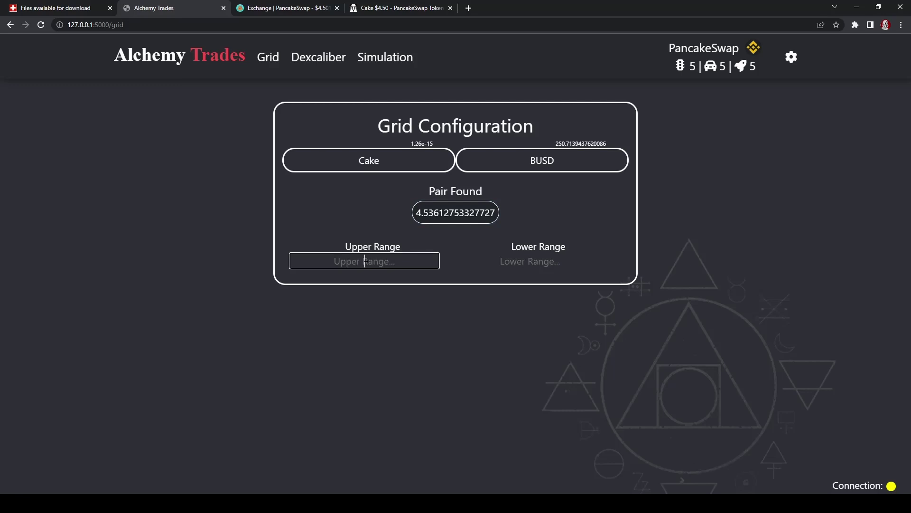
type("4.")
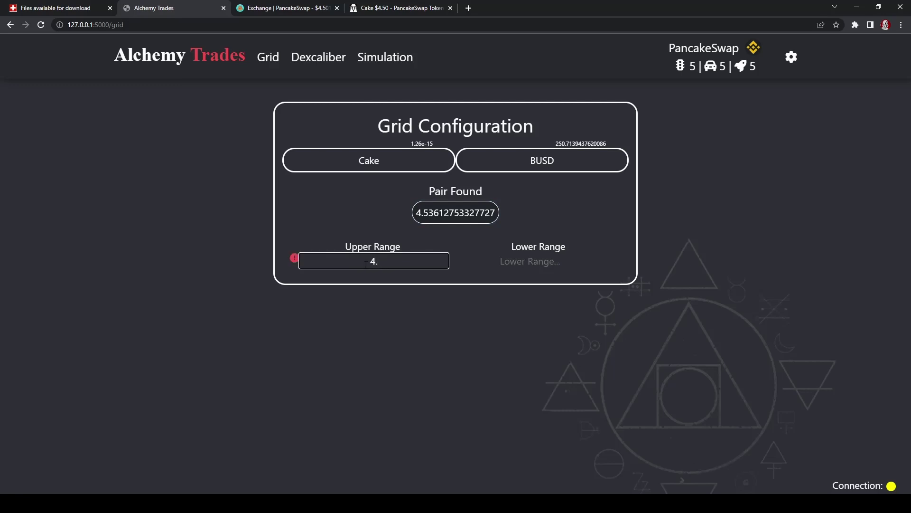
type("25")
left_click_drag(409, 258, 316, 254)
type("5")
left_click(530, 261)
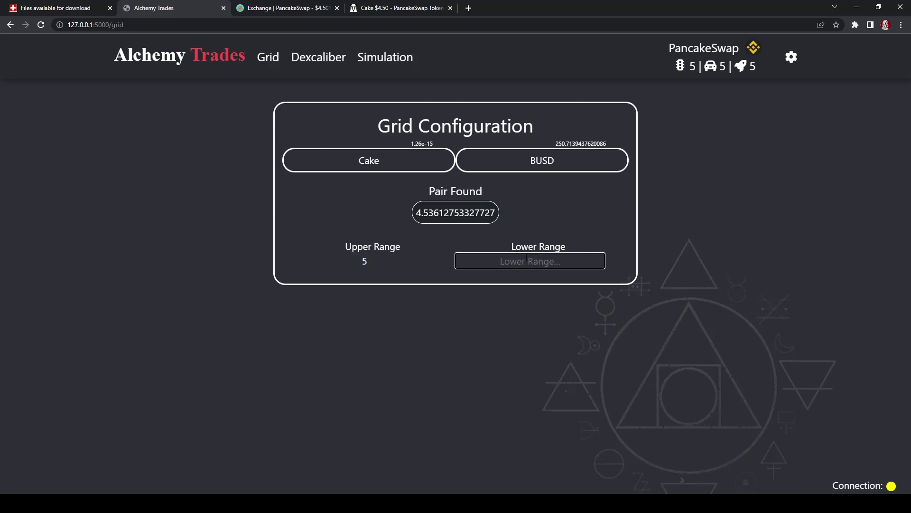
type("4.25")
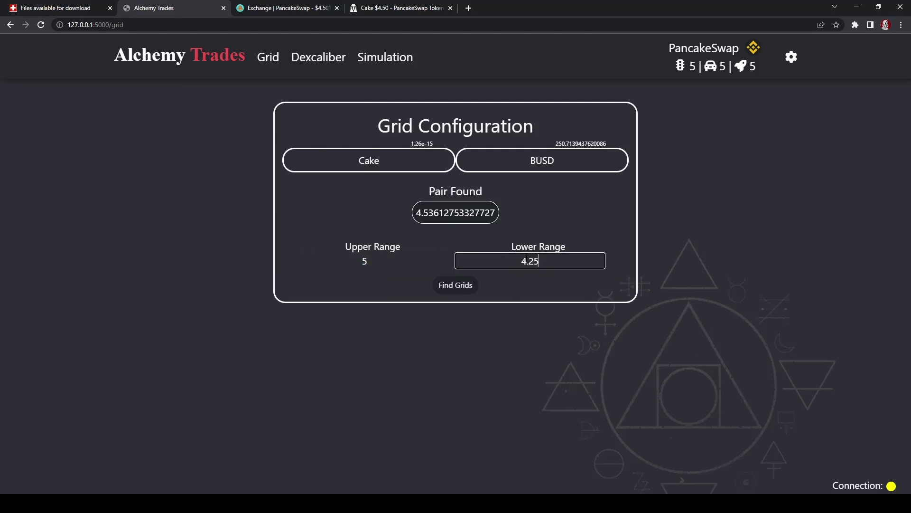
left_click(459, 287)
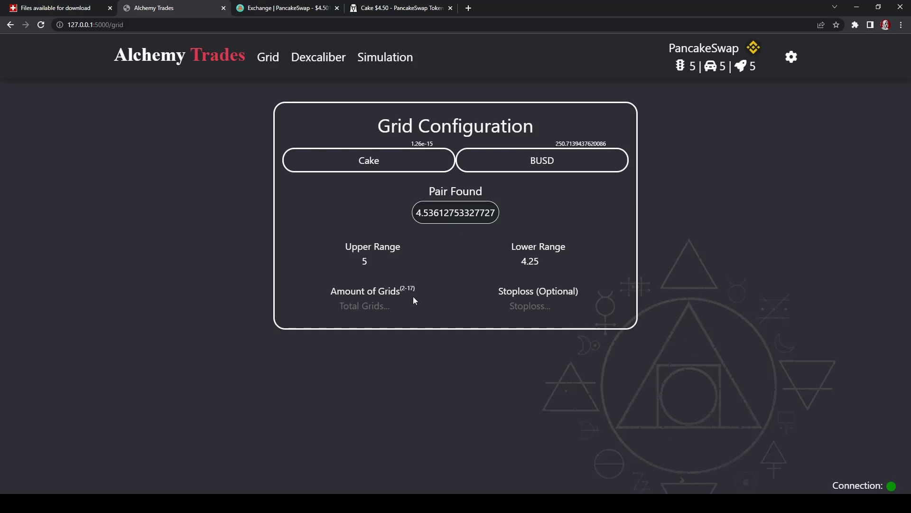
Enter 12 in Amount of Grids to show profit, movement and rate per grid
left_click(368, 307)
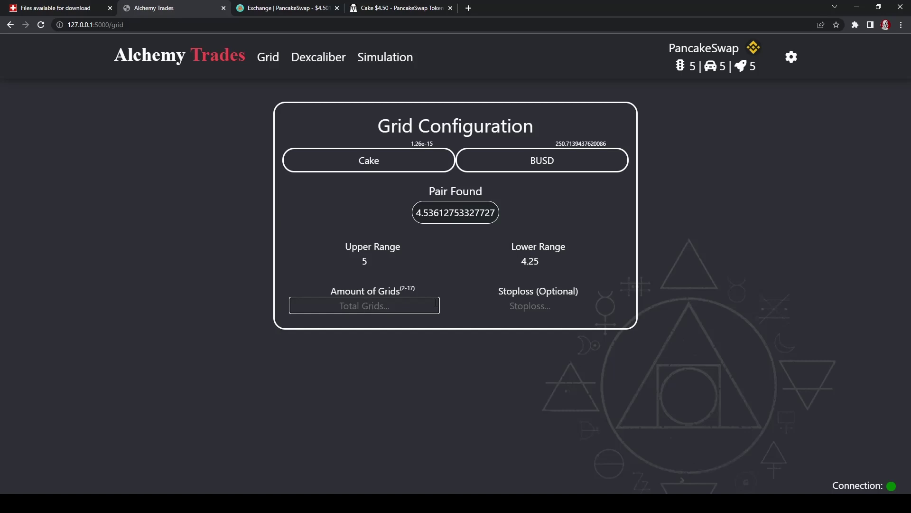
type("12")
left_click(451, 302)
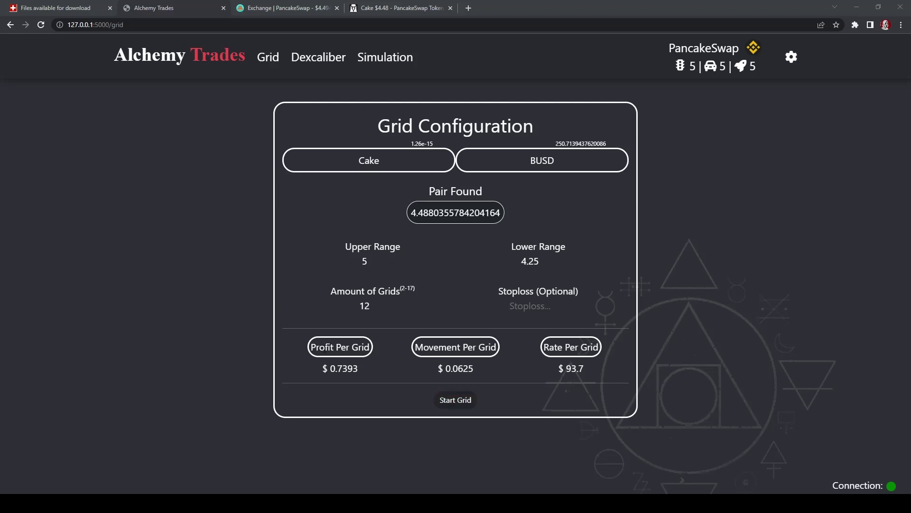
Start the 12-grid Cake/BUSD bot and wait for its candlestick dashboard
left_click(458, 406)
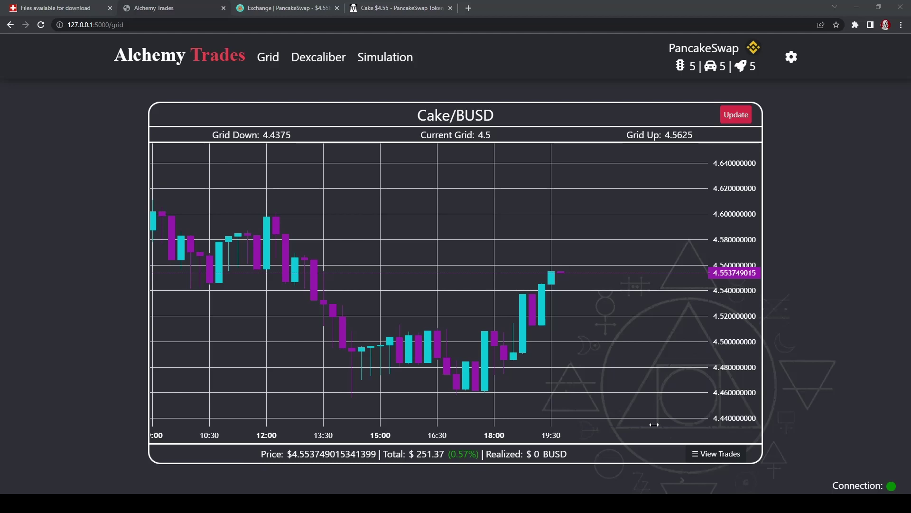
left_click(717, 454)
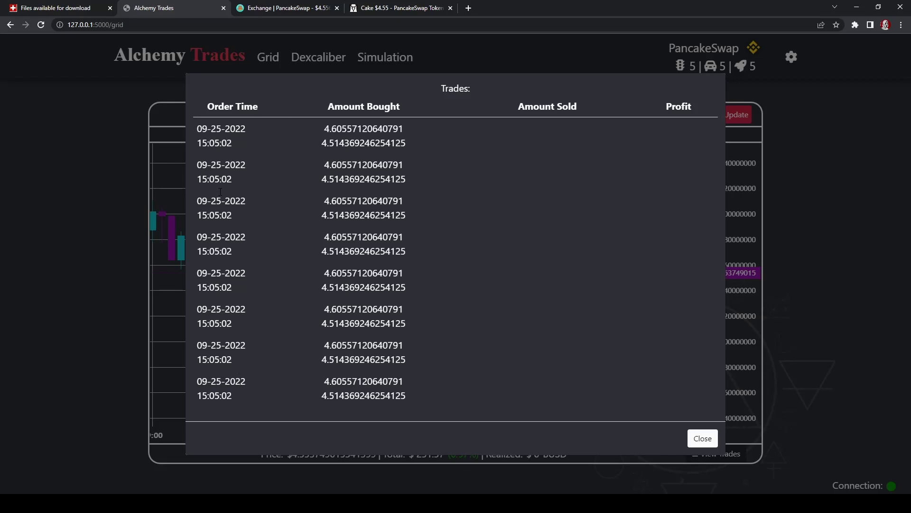
left_click(701, 437)
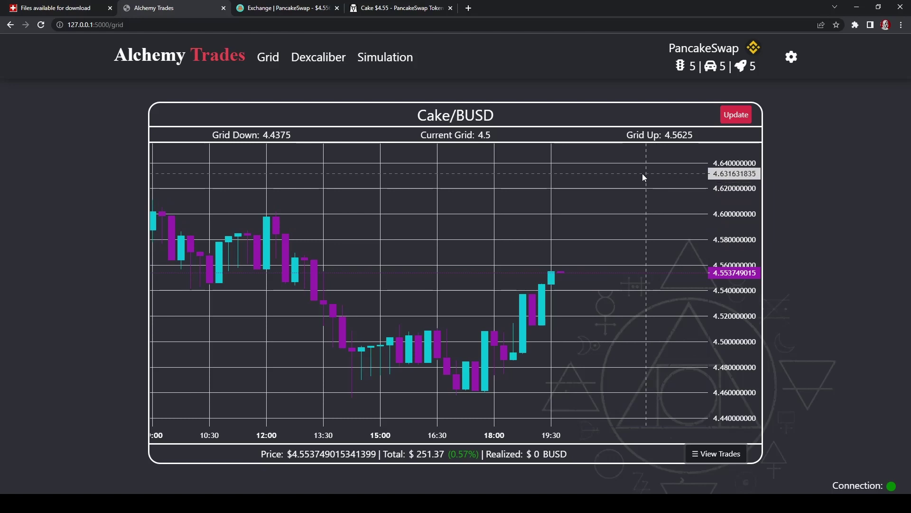
left_click(736, 116)
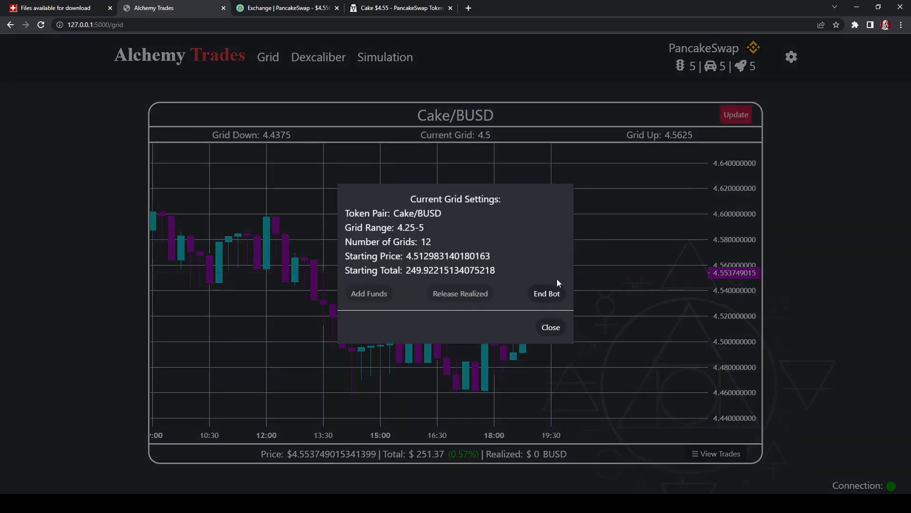
left_click(547, 293)
left_click(551, 328)
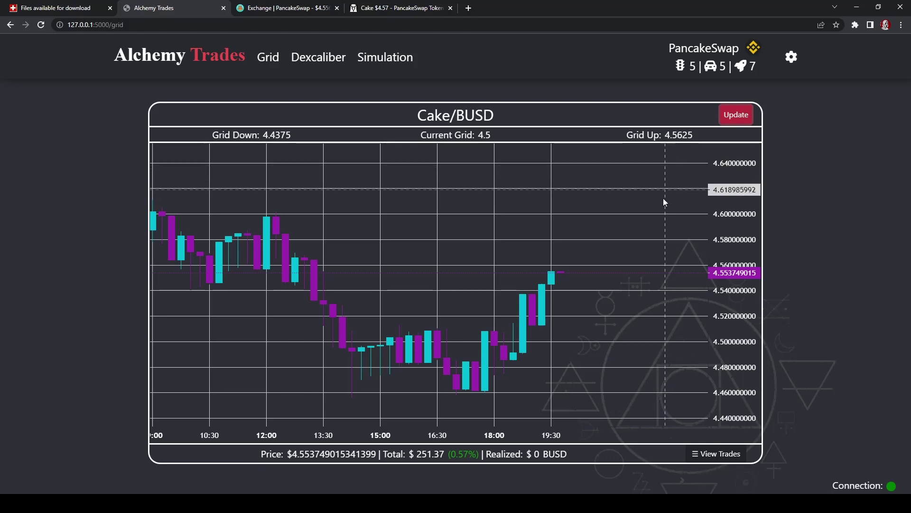
Return to the DexScreener Cake/WBNB chart and zoom out to span 13–25 Sep
left_click(280, 7)
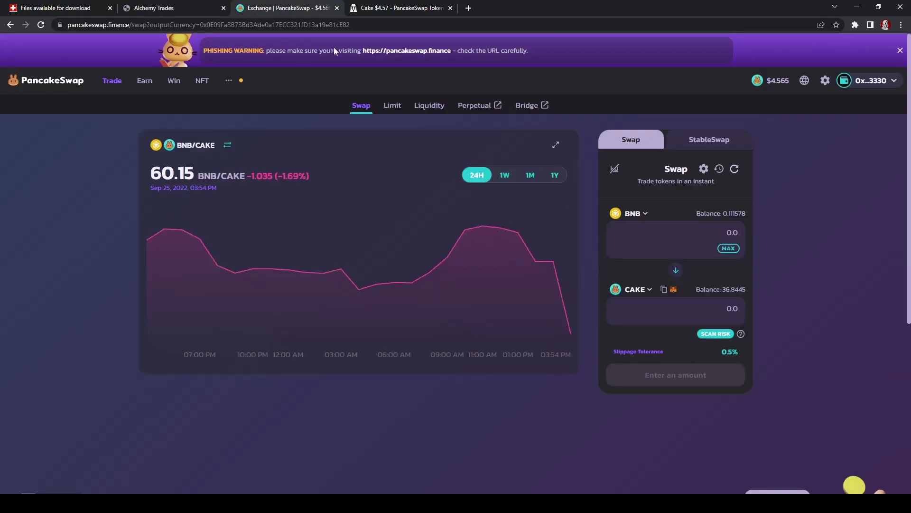
left_click(394, 6)
scroll(451, 175, "down", 5)
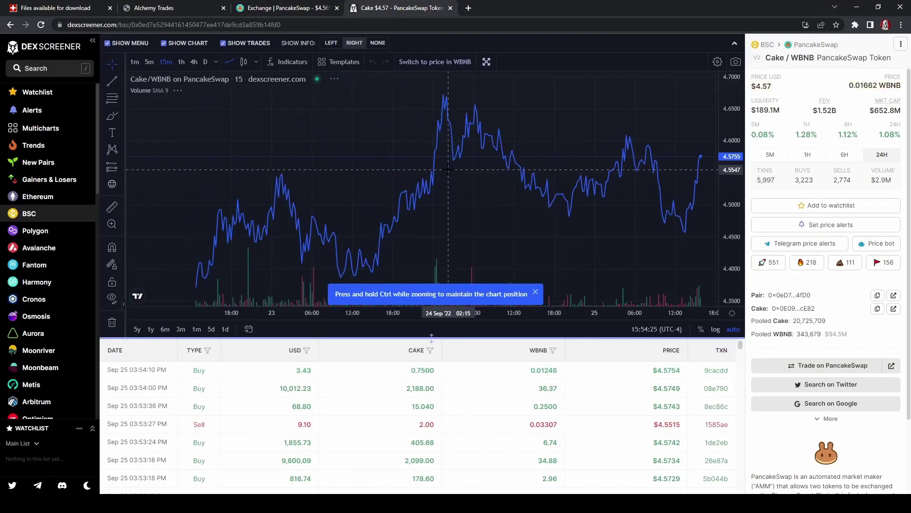
scroll(450, 175, "down", 5)
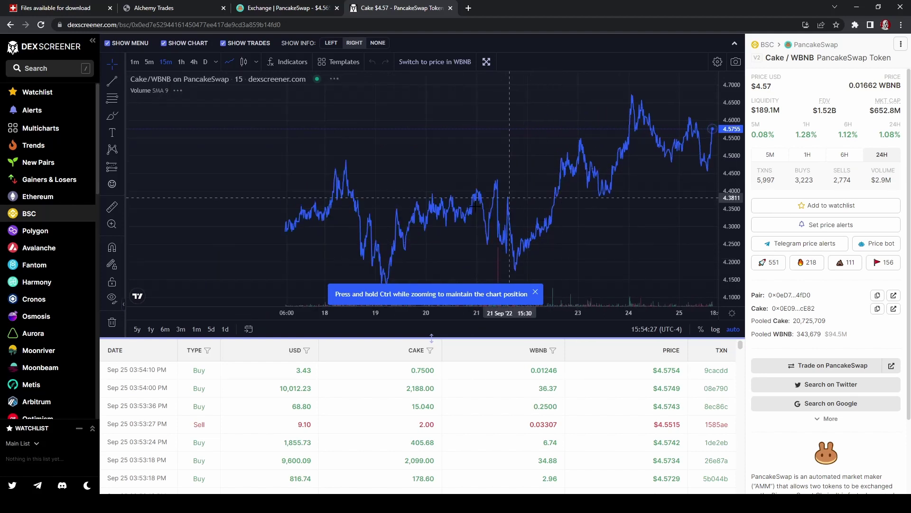
scroll(299, 254, "down", 5)
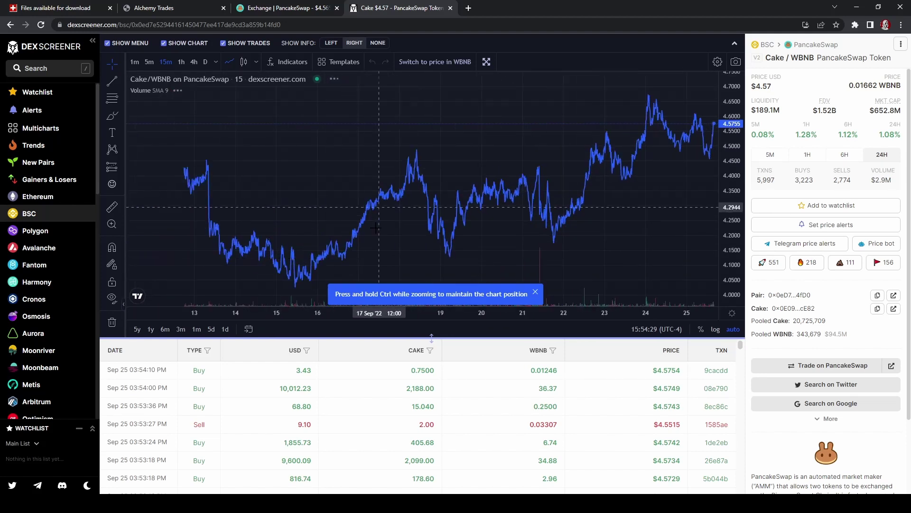